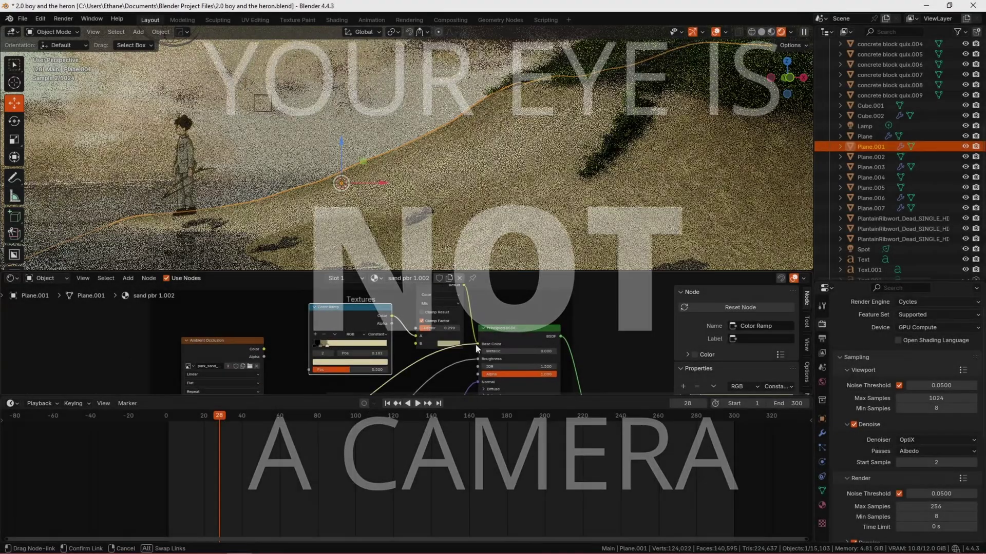
Hide the viewport overlays so the render shows only the boy, dune, water and light rays
{"action": "scroll", "coordinate": [472, 372], "scroll_direction": "down", "scroll_amount": 2}
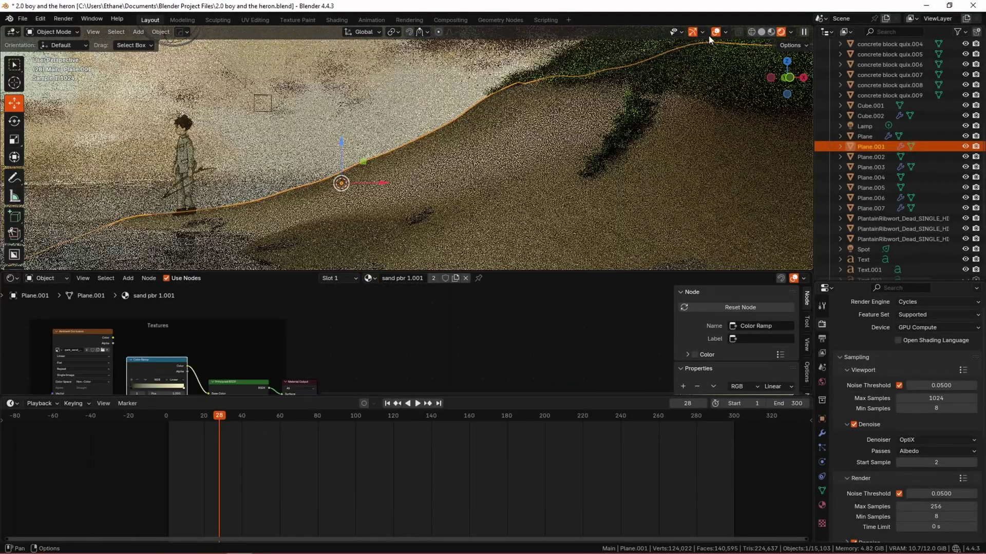
{"action": "left_click", "coordinate": [715, 32]}
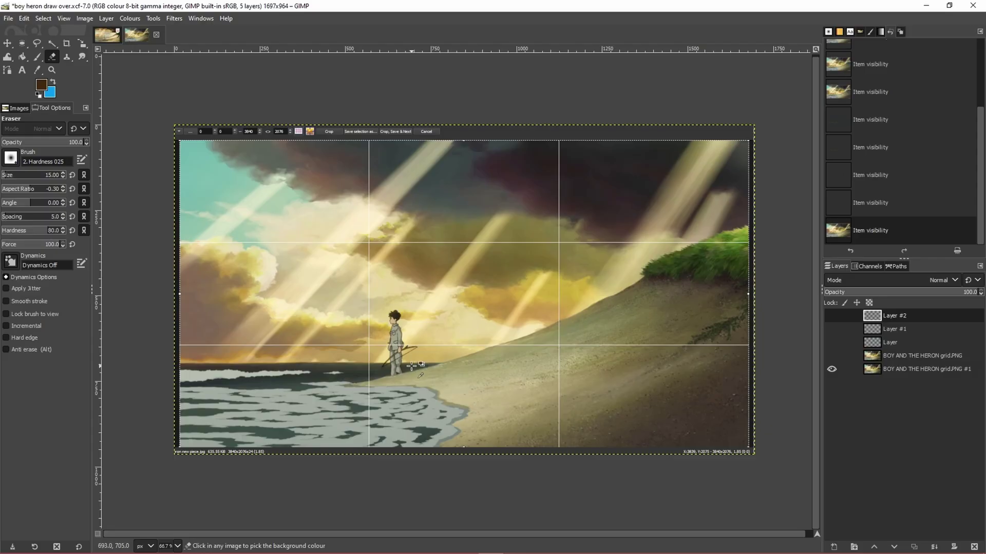
{"action": "scroll", "coordinate": [406, 370], "scroll_direction": "up", "scroll_amount": 4, "text": "ctrl"}
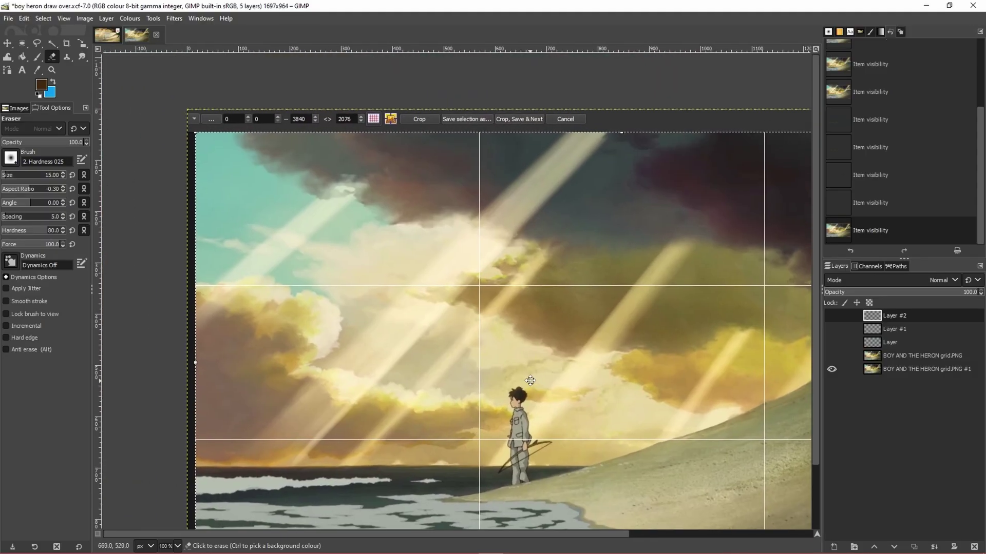
{"action": "scroll", "coordinate": [406, 369], "scroll_direction": "right", "scroll_amount": 10, "text": "shift"}
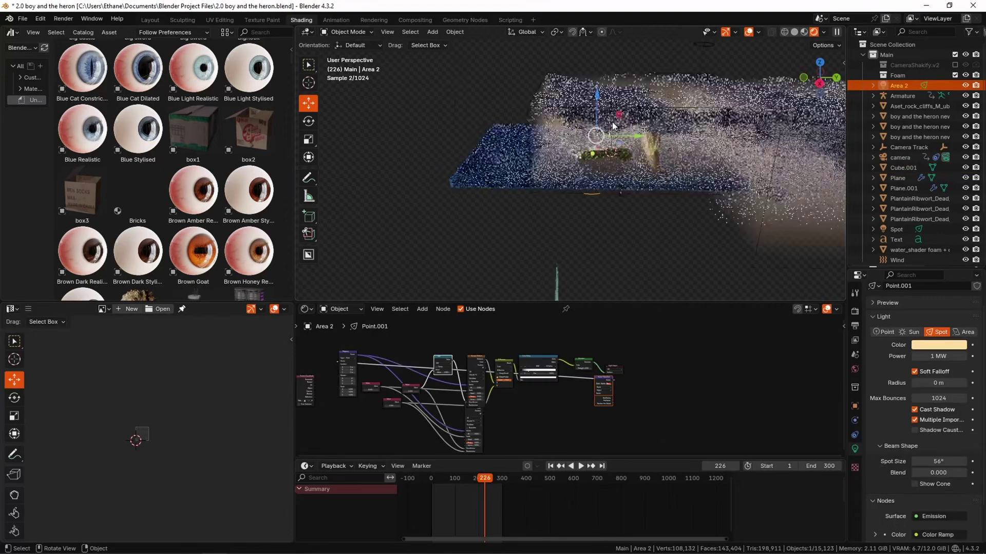
In camera view, move the Area 2 light and create its linked duplicate Area 2.001
{"action": "key", "text": "KP_0"}
{"action": "key", "text": "Up"}
{"action": "left_click_drag", "start_coordinate": [602, 156], "coordinate": [578, 186]}
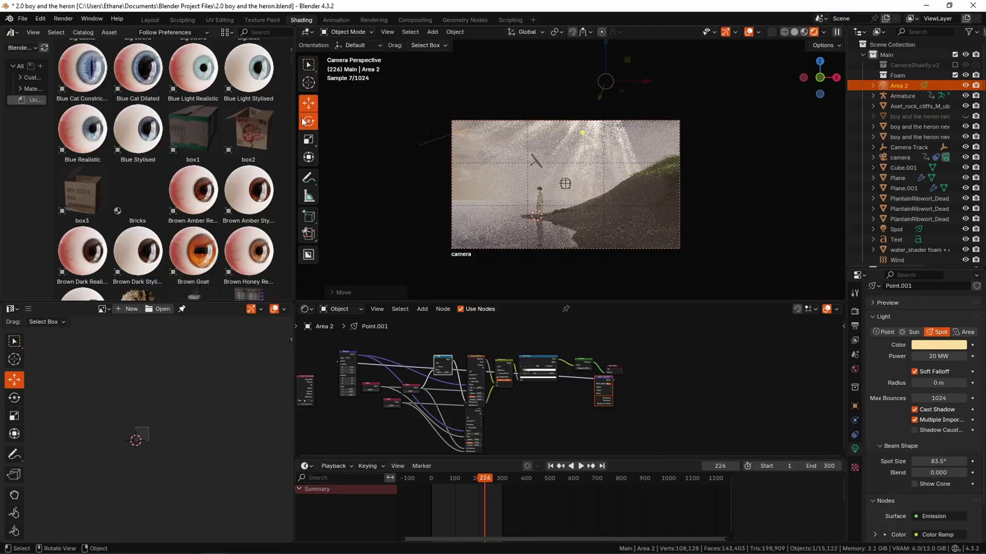
{"action": "key", "text": "alt+d"}
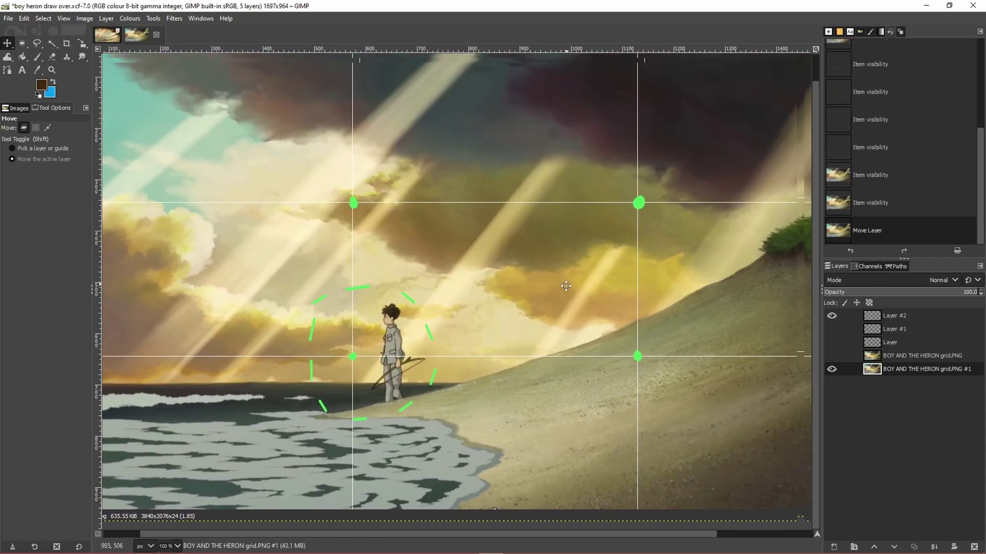
Zoom around the boy to review his red outline and the arrow inside the green circle
{"action": "scroll", "coordinate": [734, 290], "scroll_direction": "down", "scroll_amount": 1, "text": "ctrl"}
{"action": "scroll", "coordinate": [693, 277], "scroll_direction": "up", "scroll_amount": 2, "text": "ctrl"}
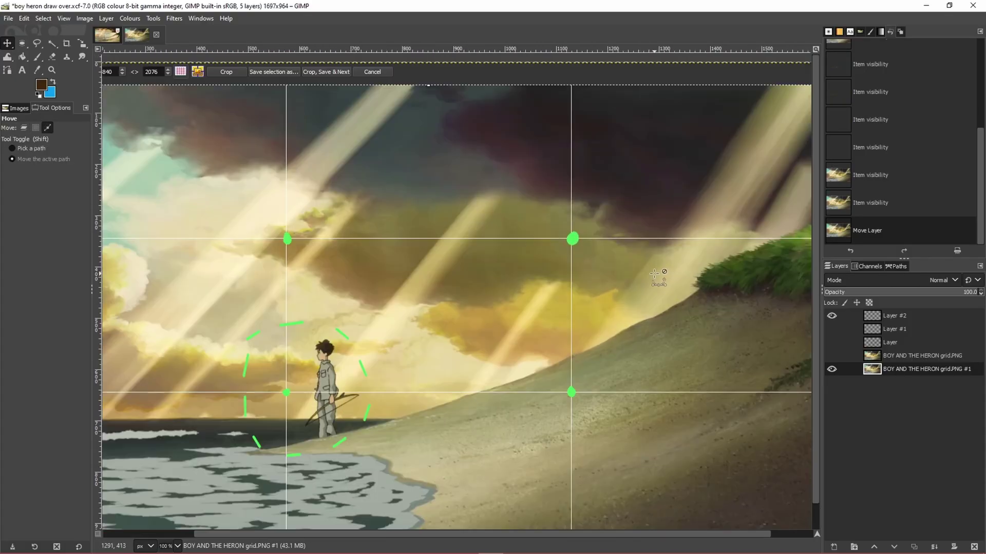
{"action": "scroll", "coordinate": [583, 427], "scroll_direction": "down", "scroll_amount": 1, "text": "ctrl"}
{"action": "scroll", "coordinate": [436, 159], "scroll_direction": "up", "scroll_amount": 3, "text": "ctrl"}
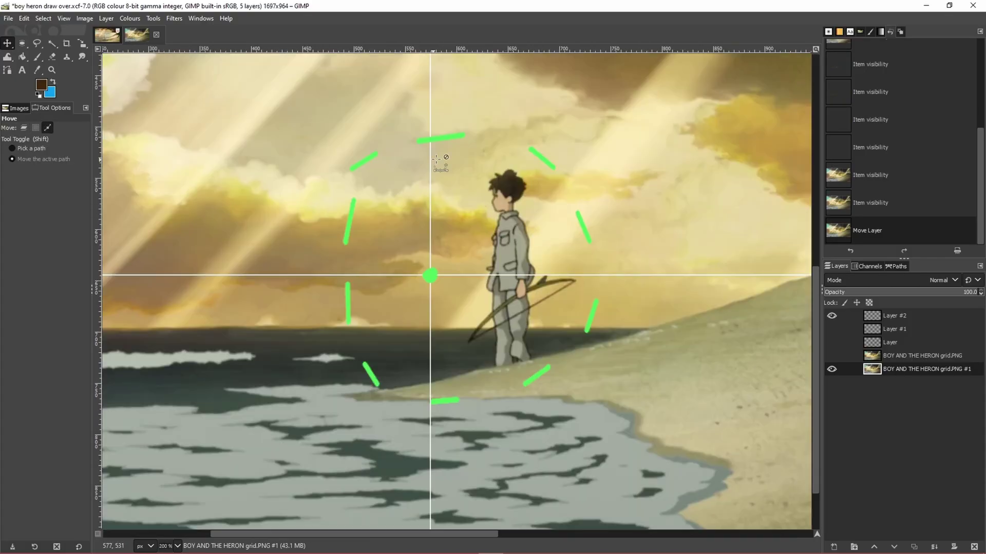
{"action": "scroll", "coordinate": [487, 255], "scroll_direction": "up", "scroll_amount": 1, "text": "ctrl"}
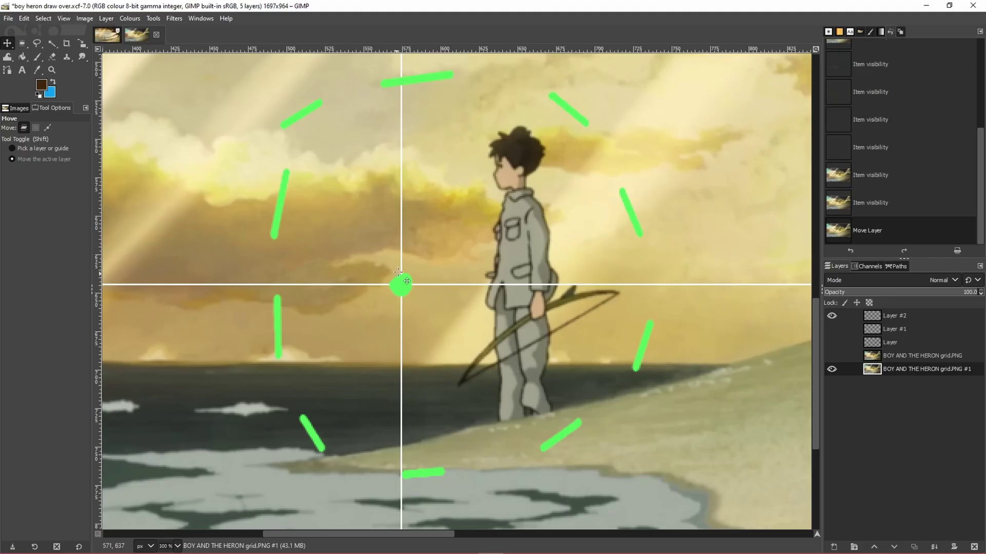
{"action": "scroll", "coordinate": [452, 294], "scroll_direction": "up", "scroll_amount": 1, "text": "ctrl"}
{"action": "scroll", "coordinate": [556, 258], "scroll_direction": "down", "scroll_amount": 2, "text": "ctrl"}
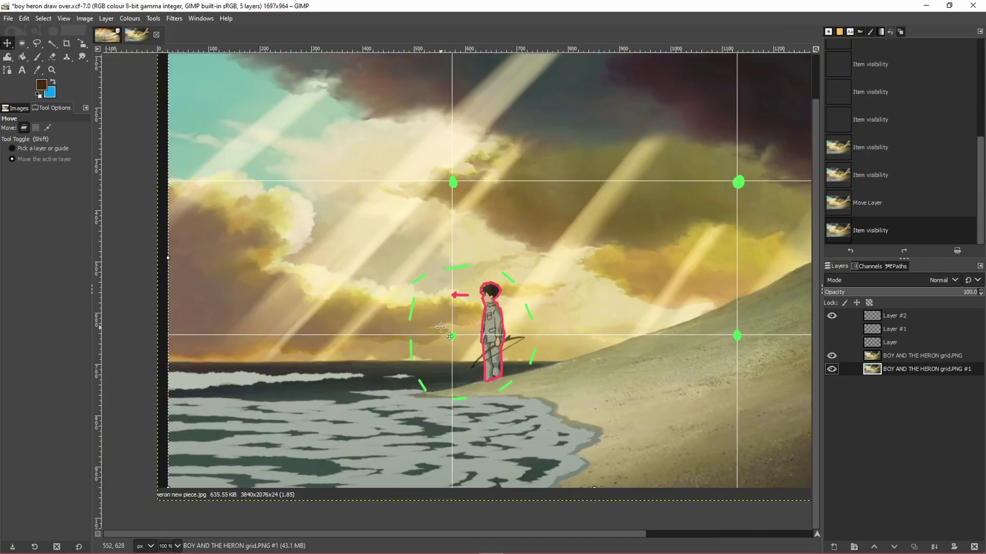
{"action": "scroll", "coordinate": [532, 319], "scroll_direction": "up", "scroll_amount": 2, "text": "ctrl"}
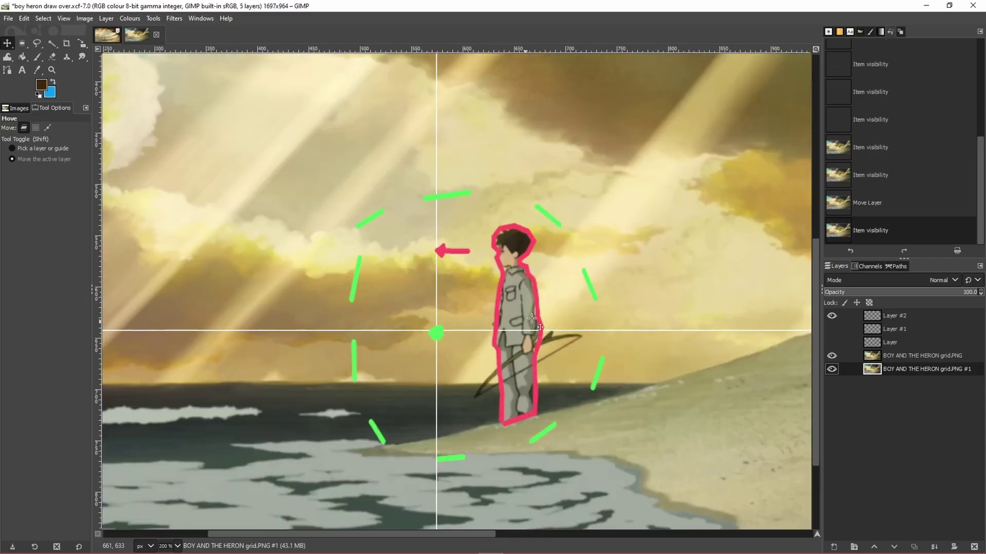
{"action": "scroll", "coordinate": [488, 238], "scroll_direction": "up", "scroll_amount": 1, "text": "ctrl"}
{"action": "scroll", "coordinate": [386, 216], "scroll_direction": "down", "scroll_amount": 4, "text": "ctrl"}
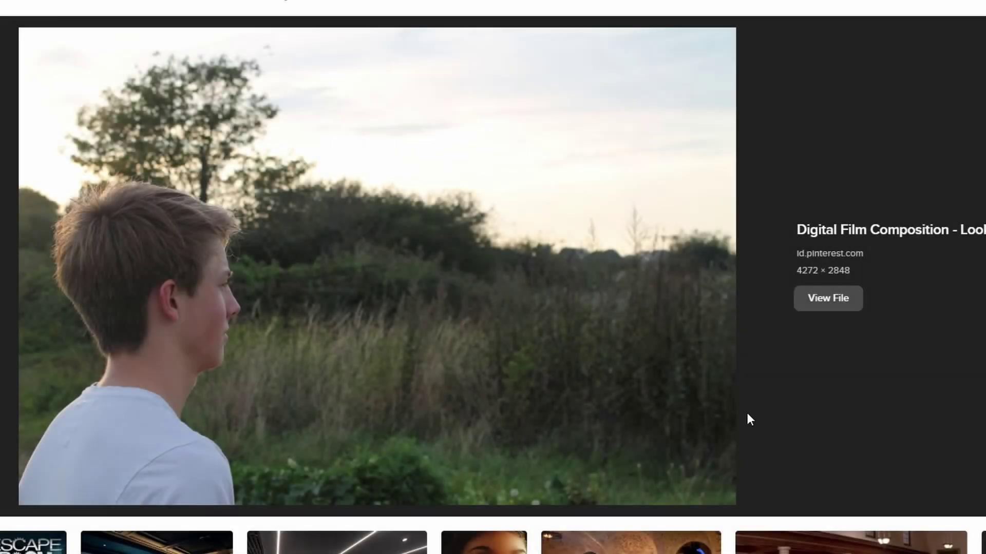
Mark the snipped nose-room reference image with a red stroke and save it
{"action": "left_click_drag", "start_coordinate": [259, 281], "coordinate": [291, 264]}
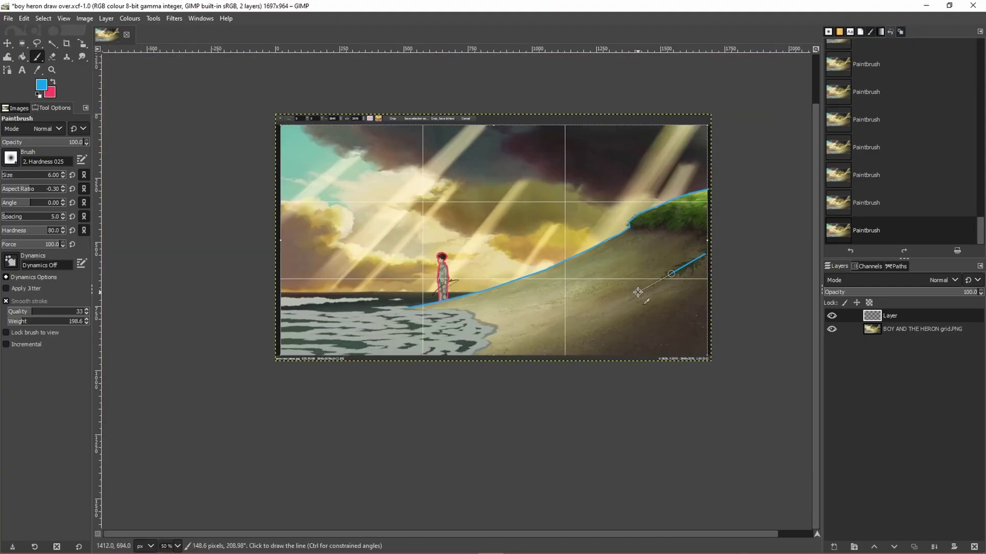
{"action": "key", "text": "ctrl+s"}
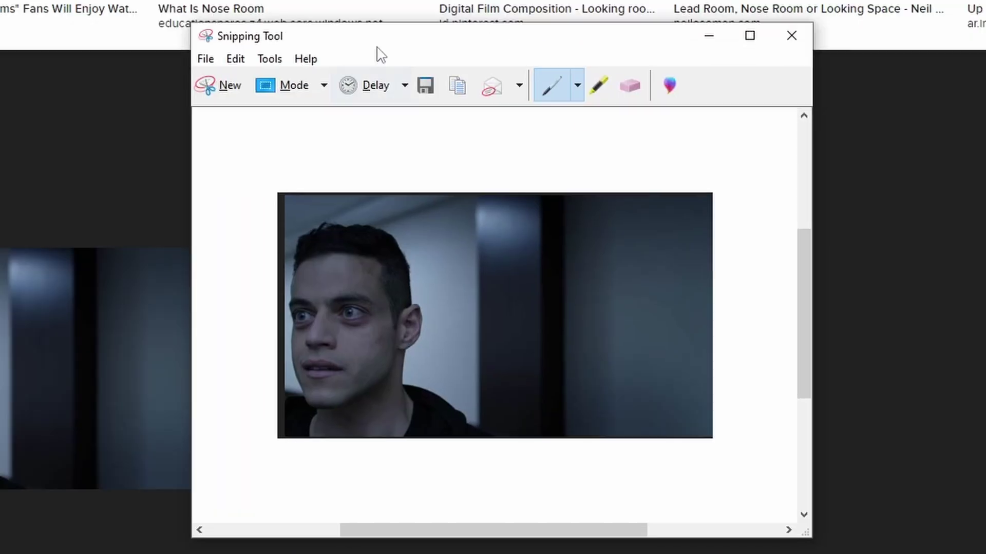
Move the annotated snip window up, then close it without saving the red marks
{"action": "left_click_drag", "start_coordinate": [379, 35], "coordinate": [378, 16]}
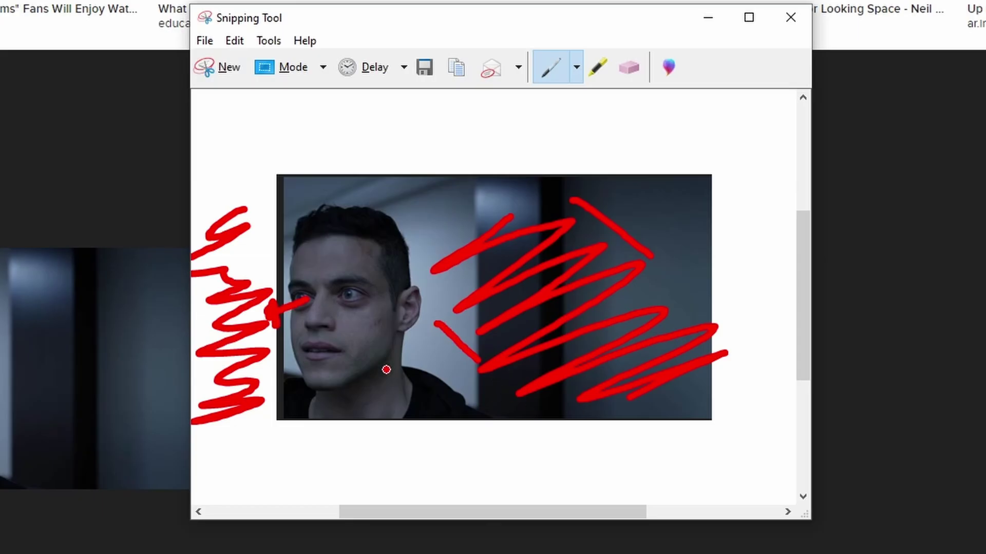
{"action": "left_click", "coordinate": [791, 17]}
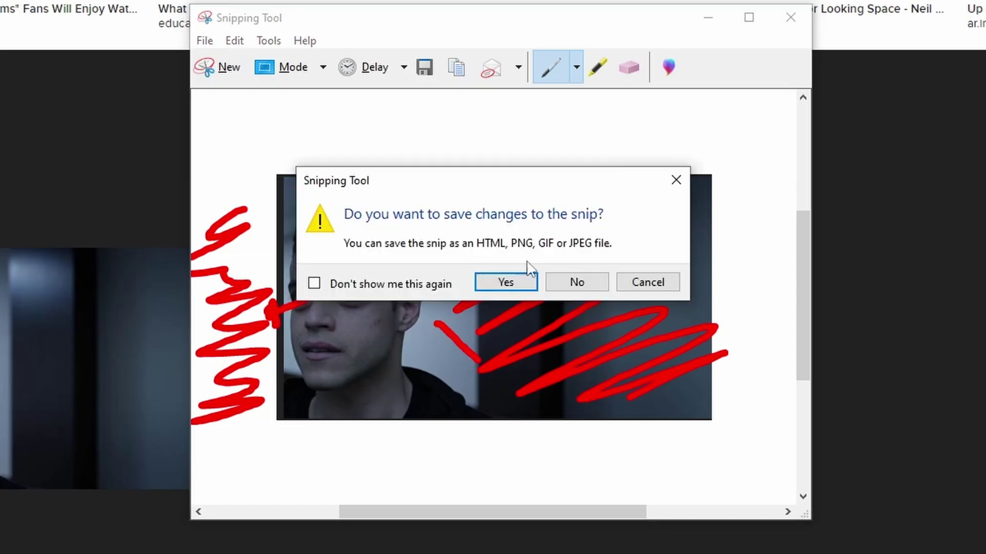
{"action": "left_click", "coordinate": [570, 281]}
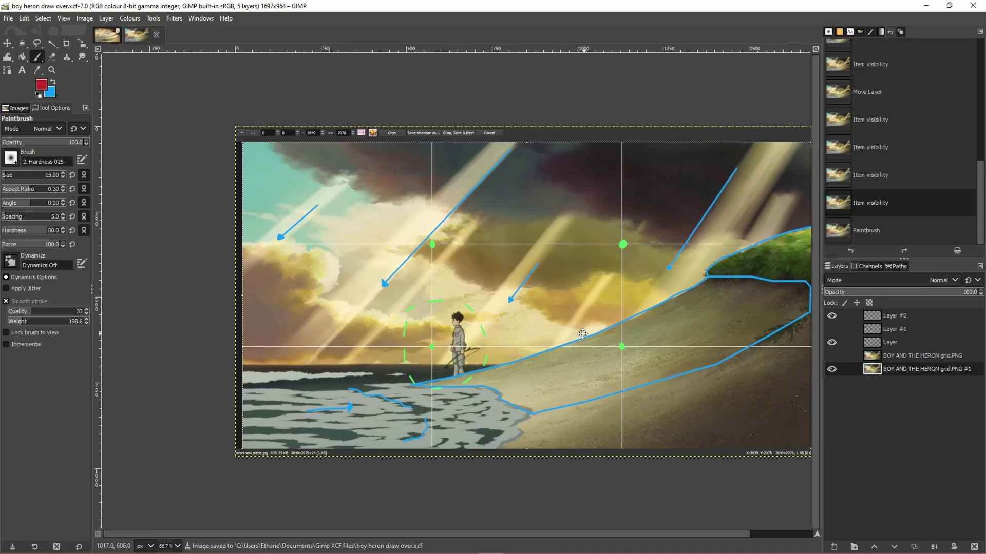
{"action": "scroll", "coordinate": [592, 340], "scroll_direction": "up", "scroll_amount": 3, "text": "ctrl"}
{"action": "scroll", "coordinate": [592, 341], "scroll_direction": "up", "scroll_amount": 2, "text": "ctrl"}
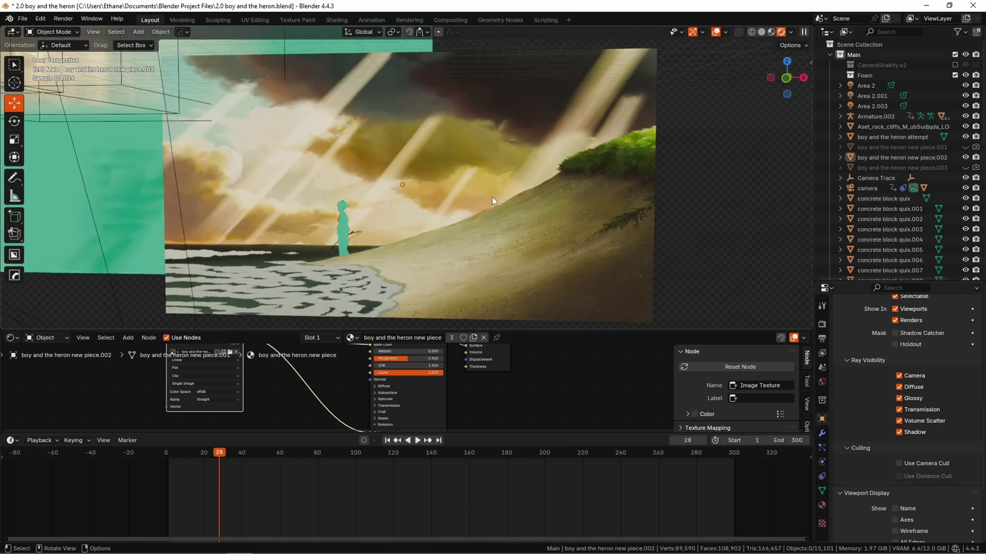
{"action": "scroll", "coordinate": [492, 197], "scroll_direction": "down", "scroll_amount": 2}
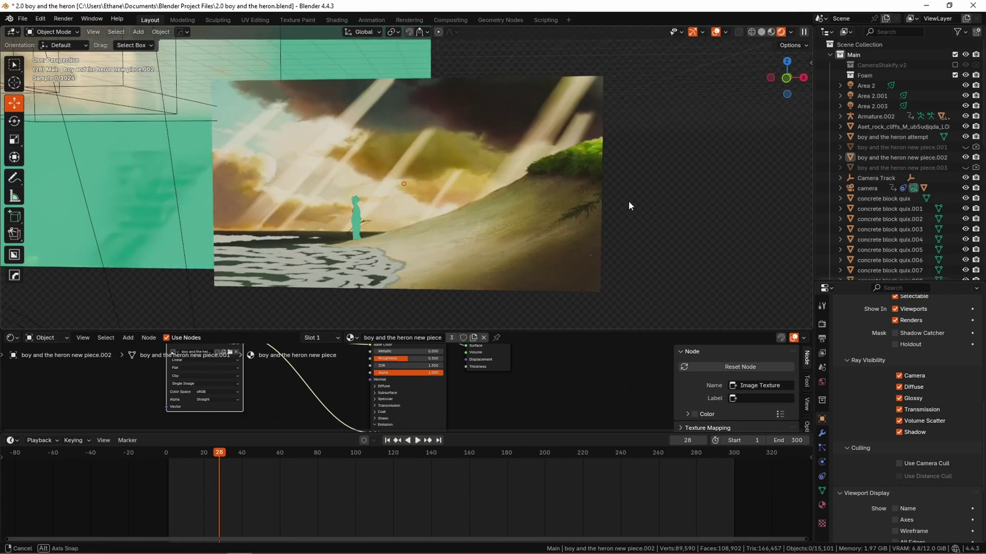
{"action": "scroll", "coordinate": [629, 201], "scroll_direction": "down", "scroll_amount": 3}
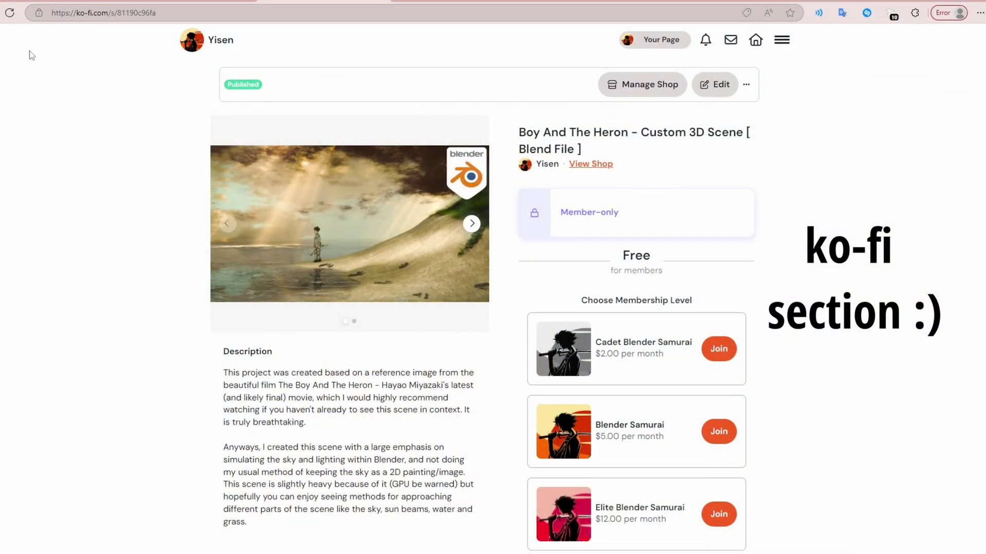
Return to the creator's Ko-fi shop listing and scroll down the product grid
{"action": "key", "text": "alt+Left"}
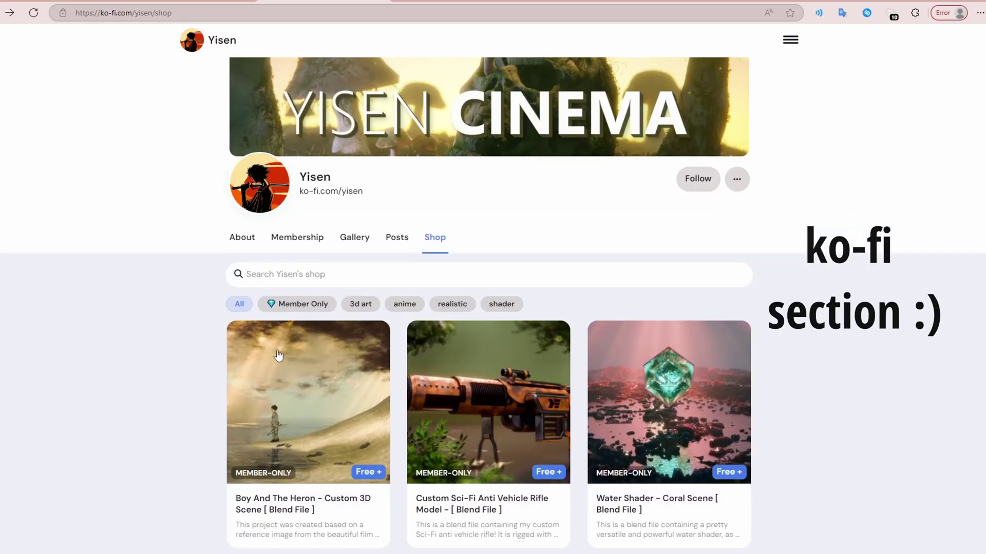
{"action": "scroll", "coordinate": [151, 253], "scroll_direction": "down", "scroll_amount": 3}
{"action": "scroll", "coordinate": [392, 278], "scroll_direction": "down", "scroll_amount": 20}
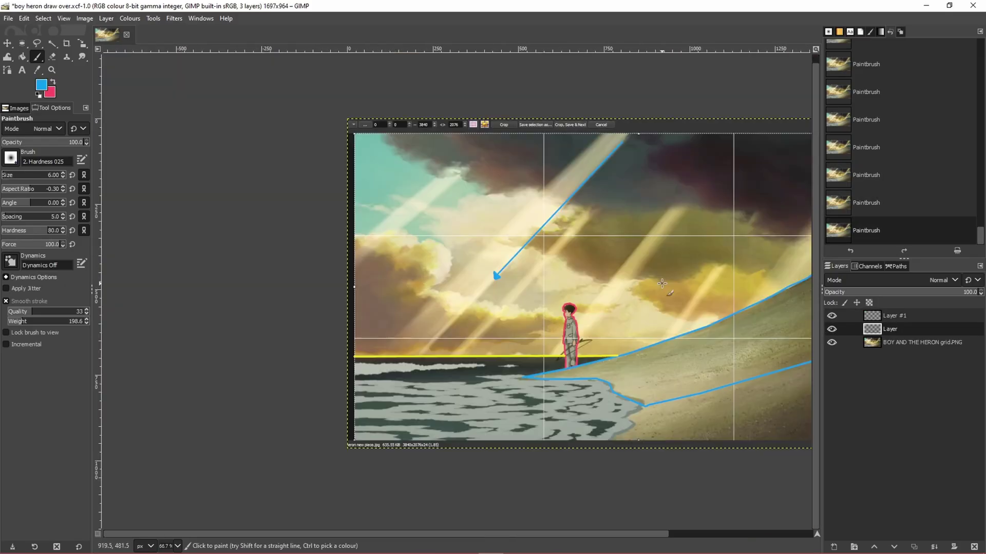
Zoom around the blue light-ray arrows and green circle, then save the drawover XCF
{"action": "scroll", "coordinate": [260, 268], "scroll_direction": "down", "scroll_amount": 3, "text": "ctrl"}
{"action": "scroll", "coordinate": [330, 357], "scroll_direction": "up", "scroll_amount": 4, "text": "ctrl"}
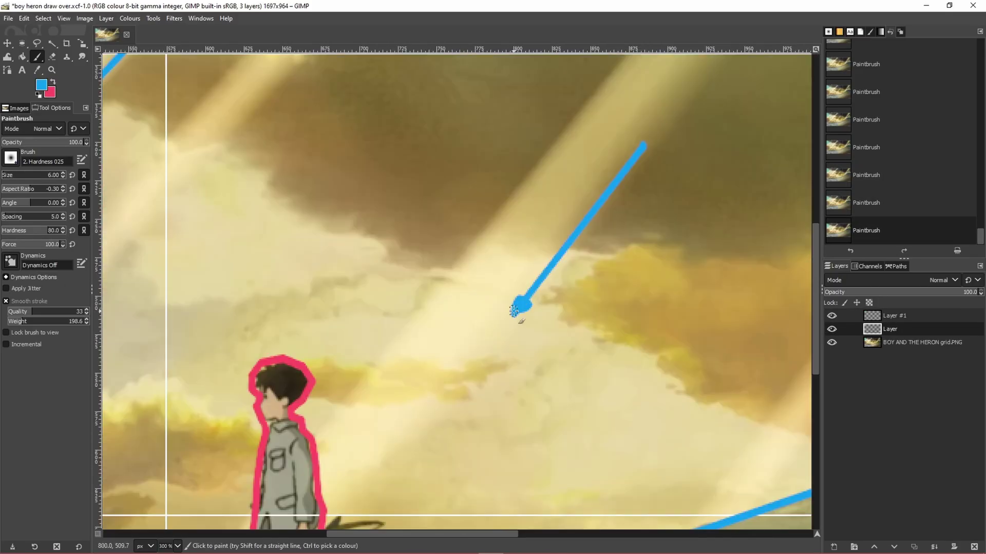
{"action": "scroll", "coordinate": [330, 357], "scroll_direction": "down", "scroll_amount": 1, "text": "ctrl"}
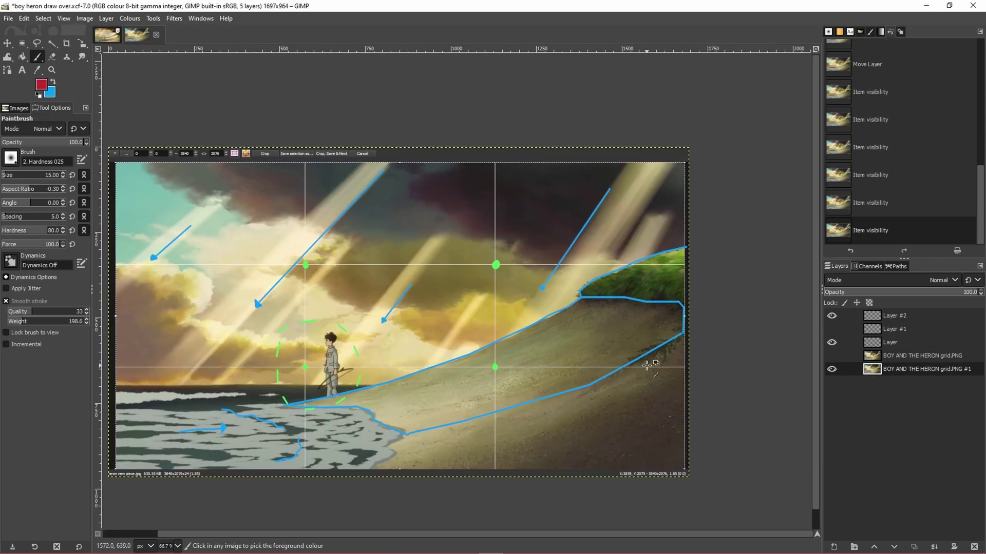
{"action": "scroll", "coordinate": [647, 365], "scroll_direction": "up", "scroll_amount": 3, "text": "ctrl"}
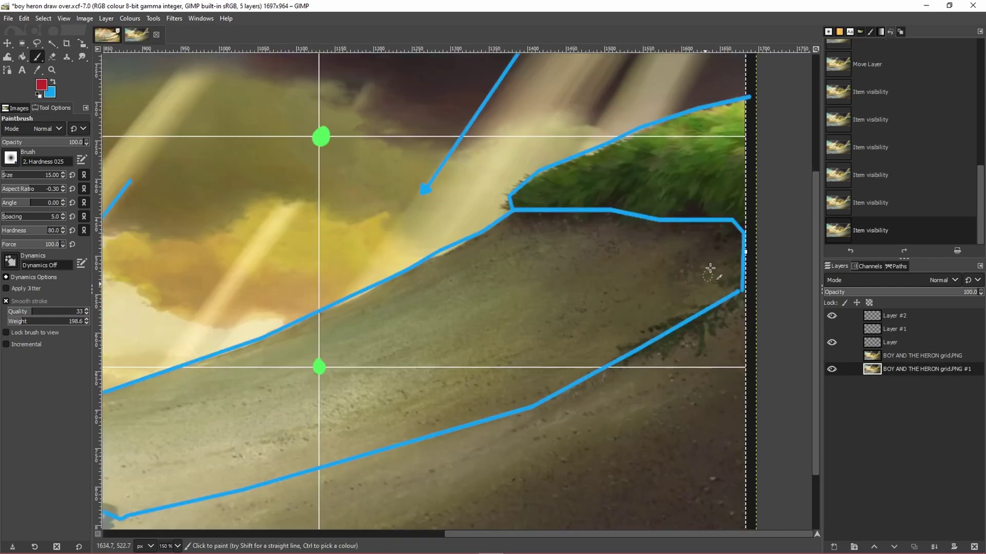
{"action": "scroll", "coordinate": [711, 272], "scroll_direction": "left", "scroll_amount": 5}
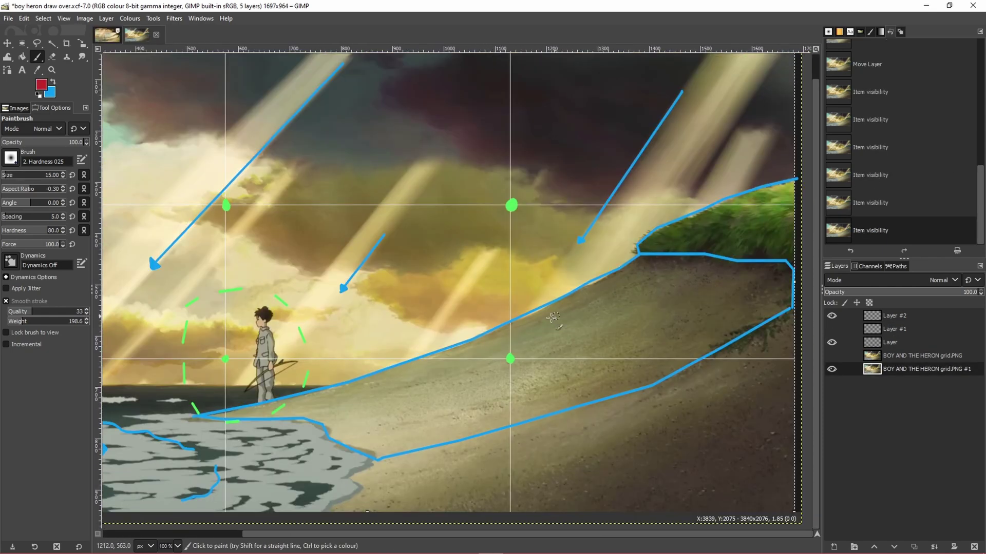
{"action": "scroll", "coordinate": [359, 390], "scroll_direction": "up", "scroll_amount": 2, "text": "ctrl"}
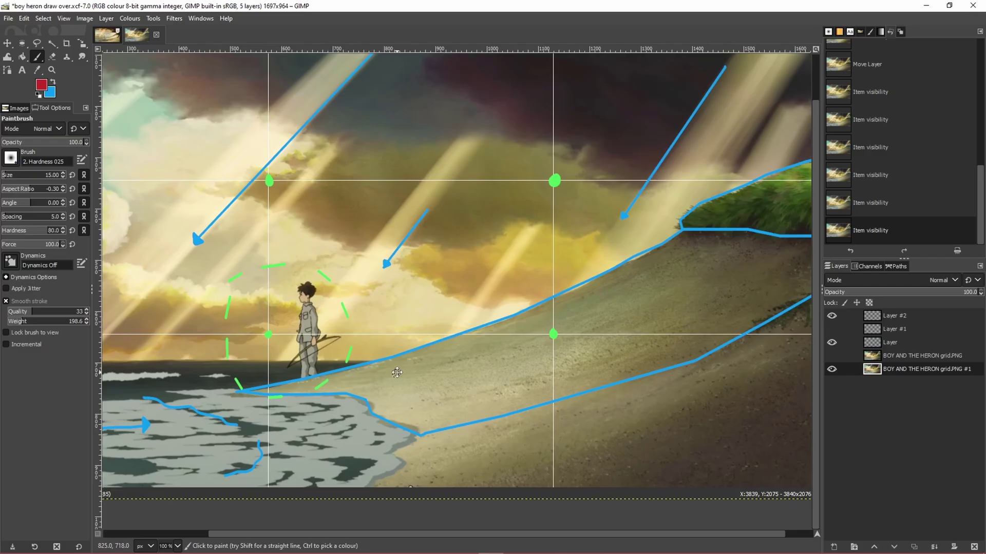
{"action": "key", "text": "ctrl+s"}
Pan and zoom across the drawover to check the outlined sand slope and shoreline
{"action": "scroll", "coordinate": [517, 213], "scroll_direction": "left", "scroll_amount": 15}
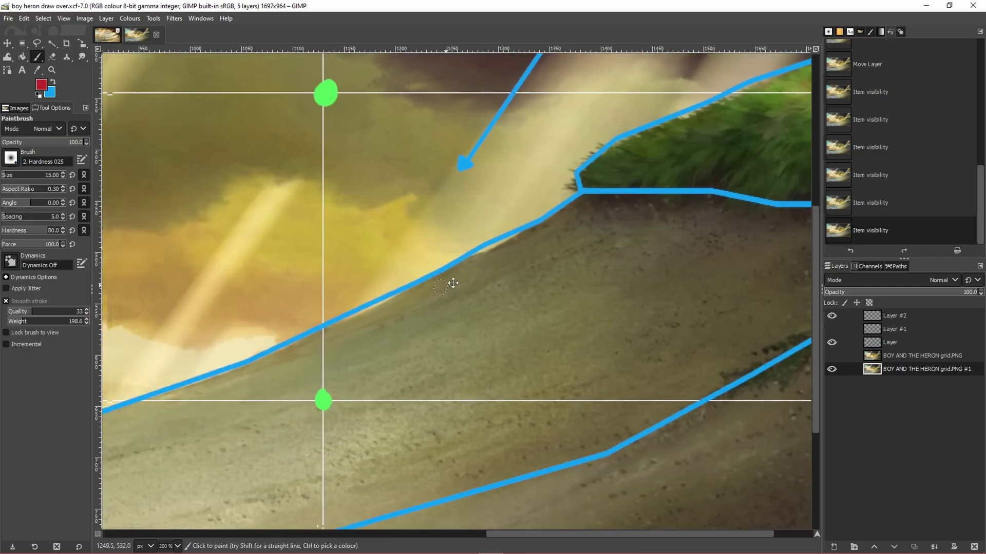
{"action": "scroll", "coordinate": [408, 327], "scroll_direction": "down", "scroll_amount": 2}
{"action": "scroll", "coordinate": [408, 327], "scroll_direction": "down", "scroll_amount": 1, "text": "ctrl"}
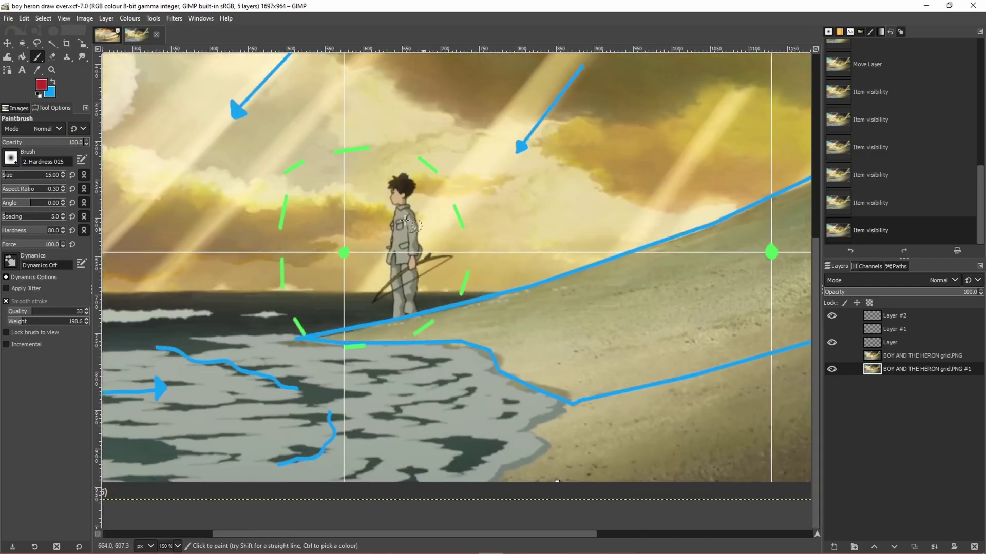
{"action": "scroll", "coordinate": [378, 268], "scroll_direction": "down", "scroll_amount": 3, "text": "ctrl"}
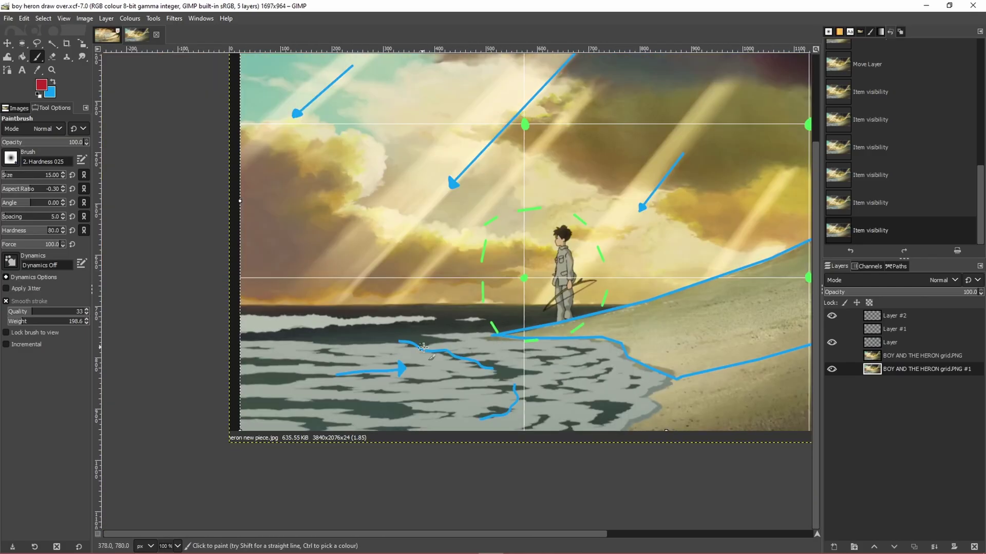
{"action": "scroll", "coordinate": [501, 359], "scroll_direction": "up", "scroll_amount": 2, "text": "ctrl"}
{"action": "scroll", "coordinate": [502, 376], "scroll_direction": "down", "scroll_amount": 2, "text": "ctrl"}
{"action": "scroll", "coordinate": [502, 377], "scroll_direction": "up", "scroll_amount": 1, "text": "ctrl"}
{"action": "scroll", "coordinate": [554, 343], "scroll_direction": "down", "scroll_amount": 1, "text": "ctrl"}
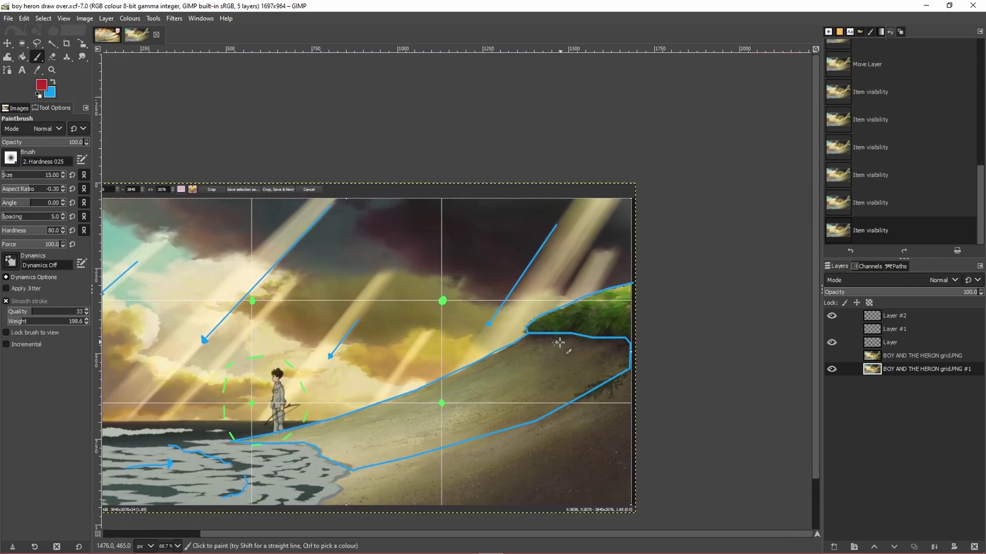
{"action": "scroll", "coordinate": [518, 392], "scroll_direction": "up", "scroll_amount": 1, "text": "ctrl"}
{"action": "scroll", "coordinate": [515, 392], "scroll_direction": "down", "scroll_amount": 1, "text": "ctrl"}
{"action": "scroll", "coordinate": [515, 392], "scroll_direction": "up", "scroll_amount": 1, "text": "ctrl"}
{"action": "scroll", "coordinate": [589, 354], "scroll_direction": "down", "scroll_amount": 1, "text": "ctrl"}
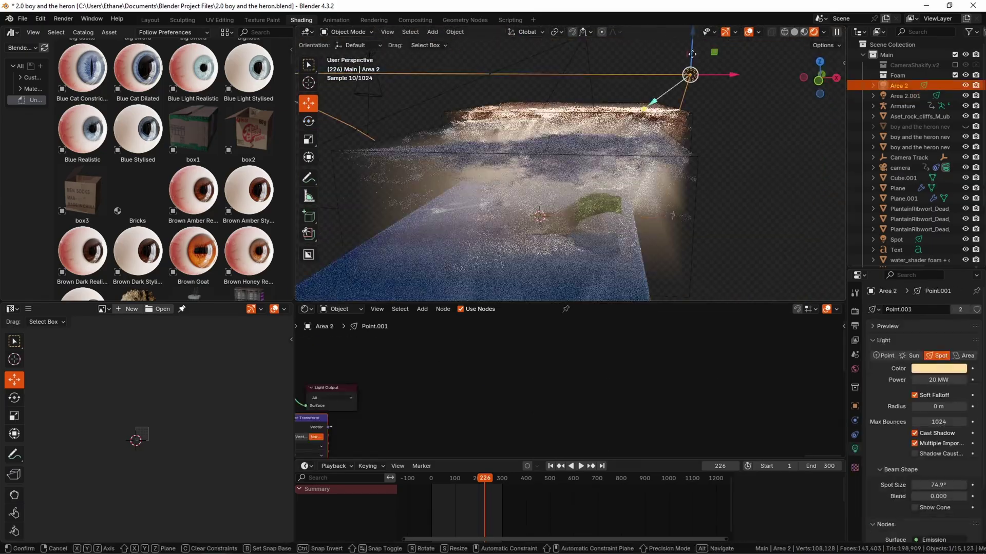
Finish rotating Area 2.001, rotate a selected object, and switch the display to Textured in camera view
{"action": "left_click", "coordinate": [692, 53]}
{"action": "key", "text": "KP_0"}
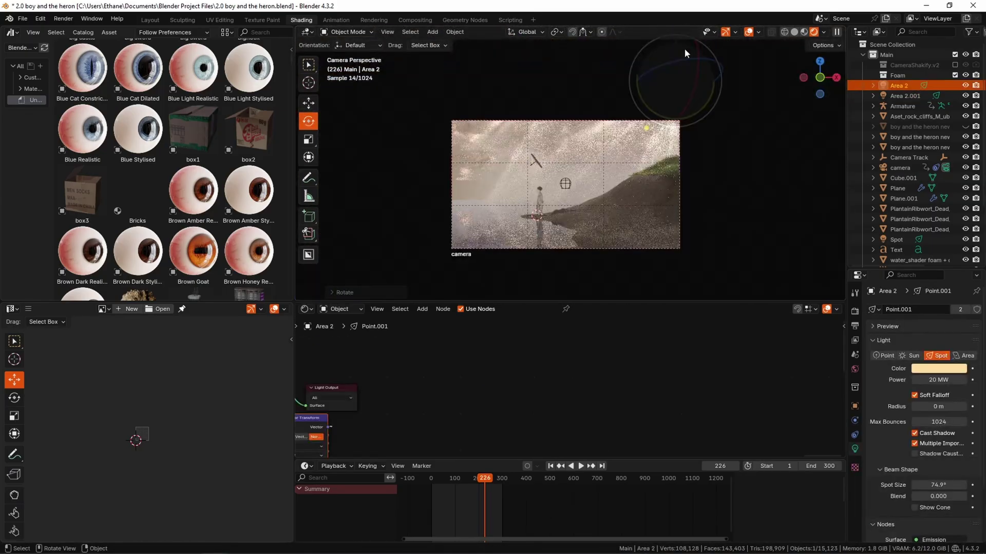
{"action": "left_click", "coordinate": [704, 231]}
{"action": "key", "text": "r"}
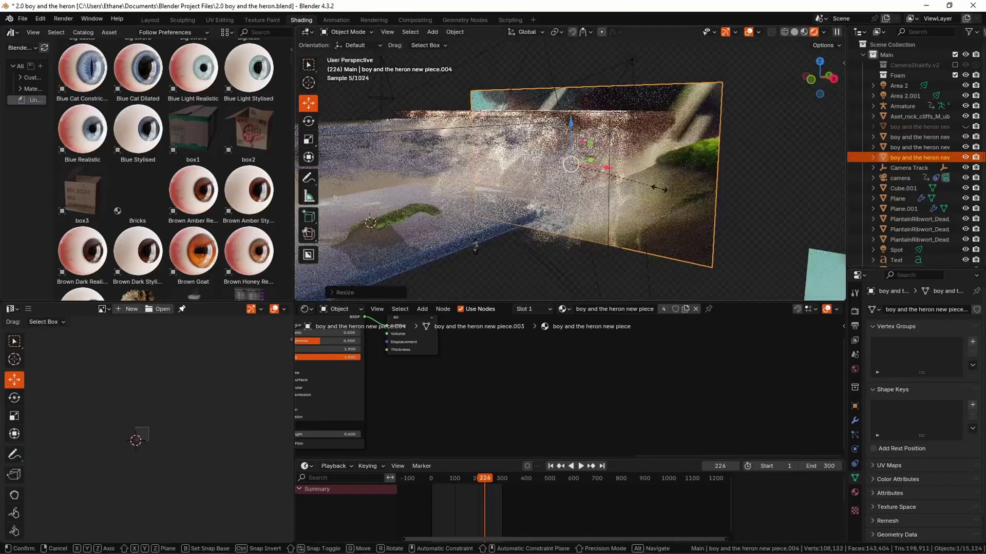
{"action": "middle_click_drag", "start_coordinate": [611, 195], "coordinate": [628, 201]}
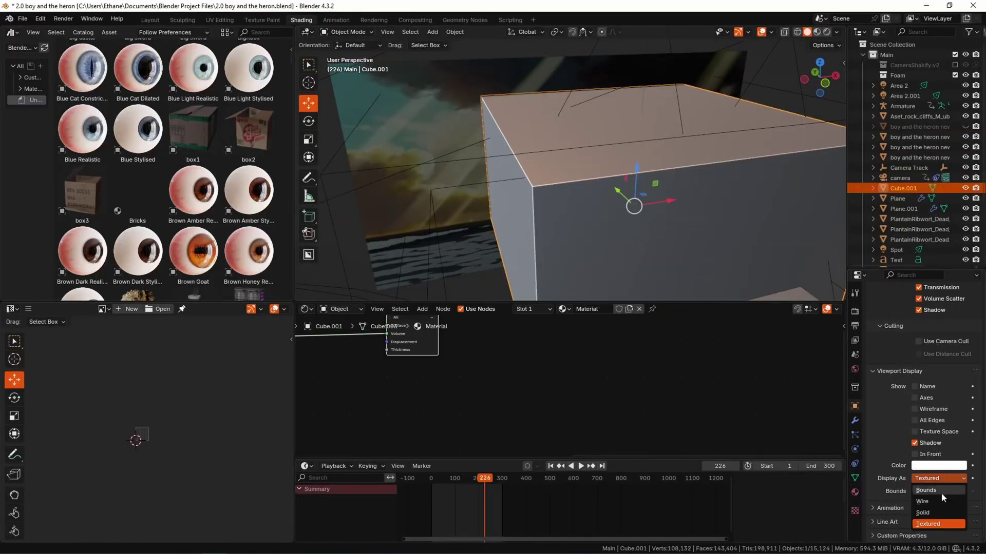
{"action": "left_click", "coordinate": [941, 493]}
{"action": "key", "text": "KP_0"}
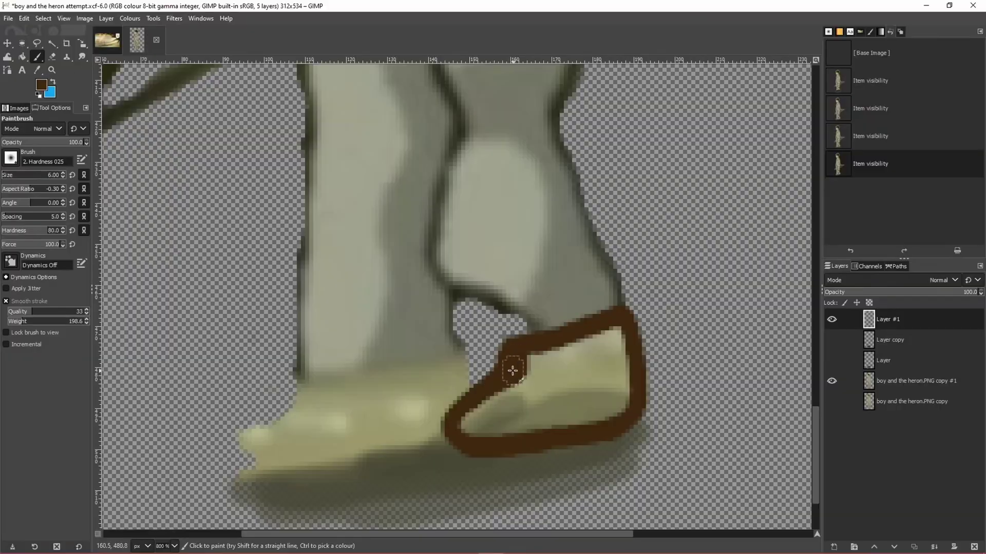
Enlarge the viewport and lower 'boy and the heron new piece.002' to Z -5.2193 m
{"action": "mouse_move", "coordinate": [511, 370]}
{"action": "left_mouse_down"}
{"action": "mouse_move", "coordinate": [495, 433]}
{"action": "mouse_move", "coordinate": [478, 419]}
{"action": "mouse_move", "coordinate": [614, 376]}
{"action": "mouse_move", "coordinate": [501, 391]}
{"action": "left_mouse_up"}
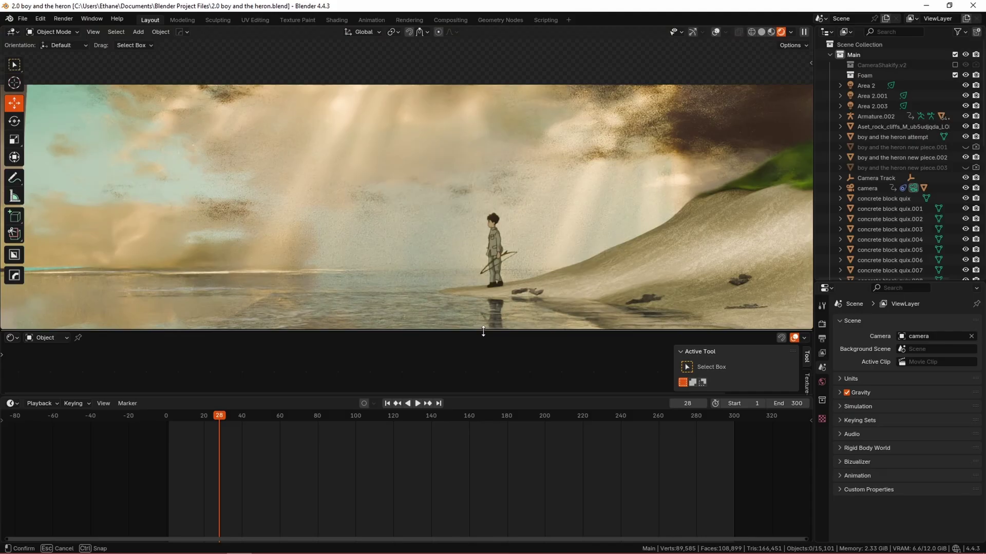
{"action": "middle_click_drag", "start_coordinate": [480, 330], "coordinate": [557, 178]}
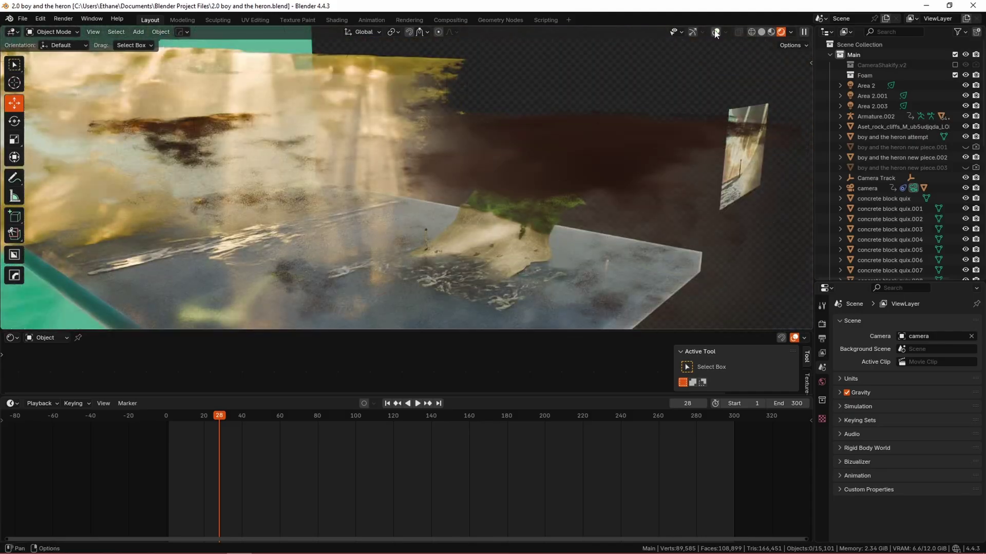
{"action": "middle_click_drag", "start_coordinate": [706, 79], "coordinate": [709, 82]}
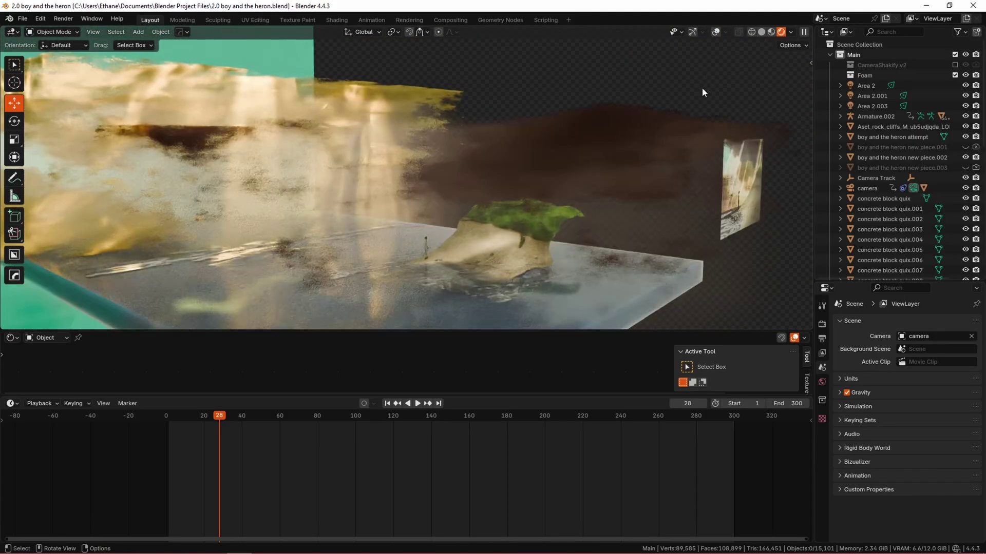
{"action": "key", "text": "shift+alt+z"}
{"action": "left_click", "coordinate": [753, 201]}
{"action": "left_click_drag", "start_coordinate": [753, 201], "coordinate": [682, 244]}
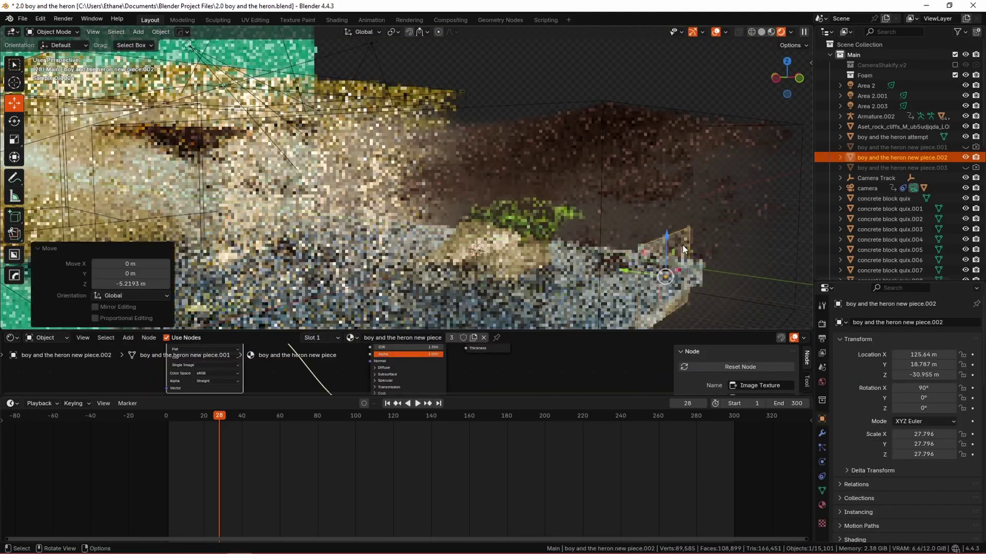
{"action": "left_click", "coordinate": [751, 234]}
{"action": "key", "text": "shift+alt+z"}
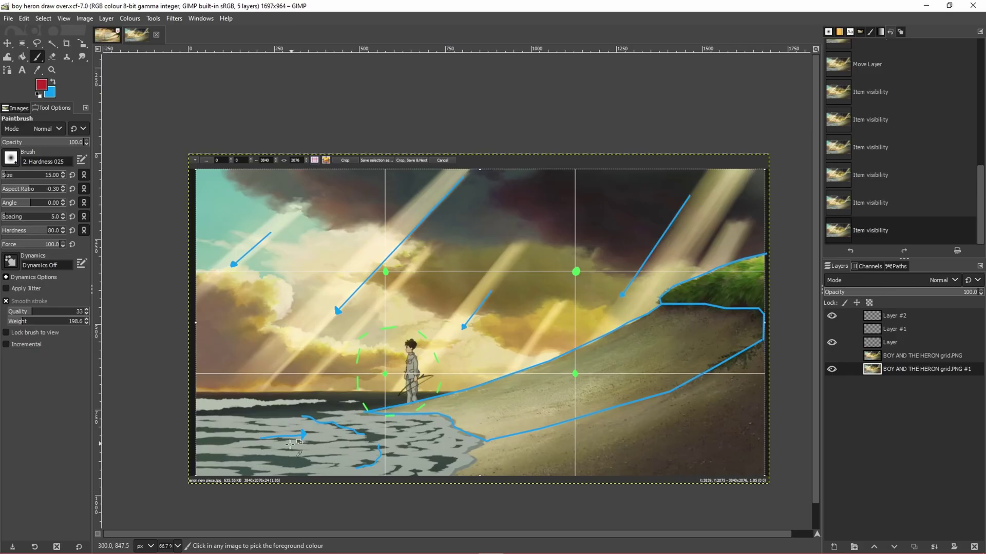
Save the draw-over, then zoom around its blue light arrows and green marks
{"action": "scroll", "coordinate": [266, 453], "scroll_direction": "up", "scroll_amount": 1, "text": "ctrl"}
{"action": "key", "text": "ctrl+s"}
{"action": "scroll", "coordinate": [457, 334], "scroll_direction": "up", "scroll_amount": 2, "text": "ctrl"}
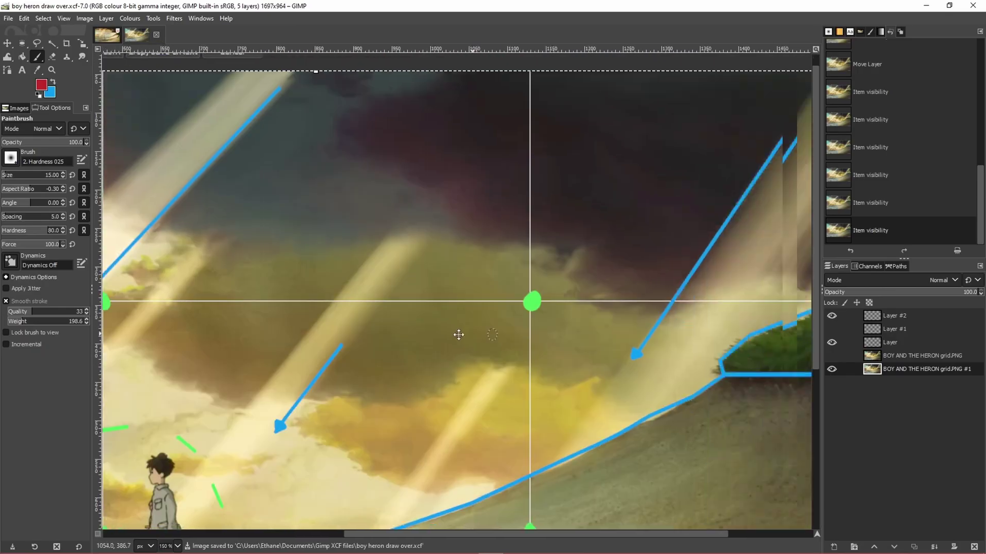
{"action": "scroll", "coordinate": [462, 256], "scroll_direction": "down", "scroll_amount": 3, "text": "ctrl"}
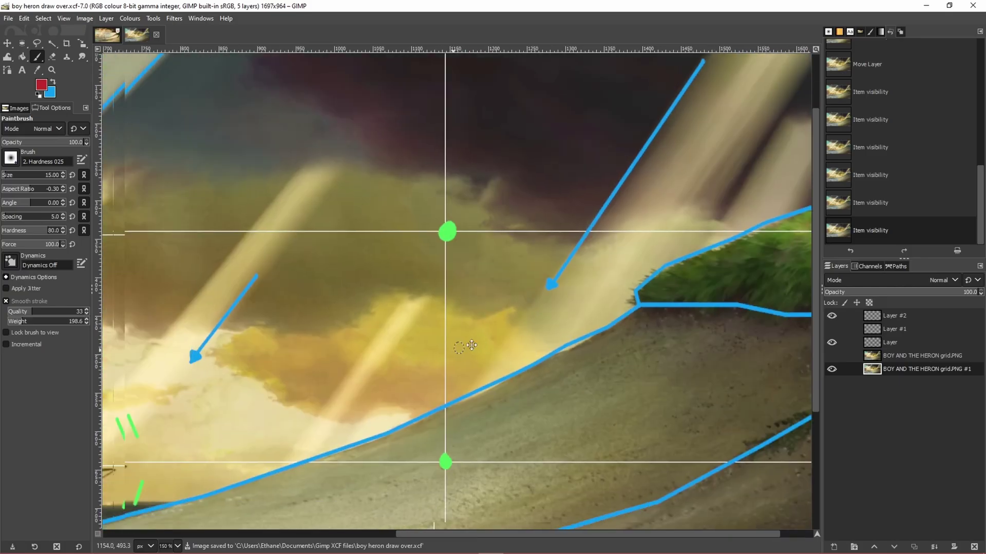
{"action": "scroll", "coordinate": [338, 351], "scroll_direction": "up", "scroll_amount": 6, "text": "ctrl"}
{"action": "scroll", "coordinate": [338, 352], "scroll_direction": "down", "scroll_amount": 5, "text": "ctrl"}
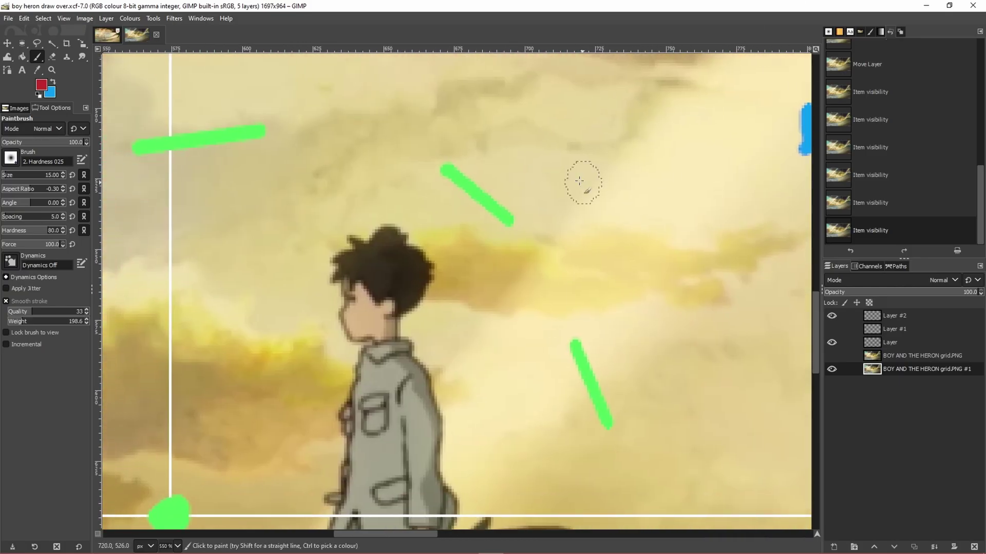
{"action": "scroll", "coordinate": [496, 361], "scroll_direction": "up", "scroll_amount": 2, "text": "ctrl"}
{"action": "scroll", "coordinate": [496, 361], "scroll_direction": "down", "scroll_amount": 3, "text": "ctrl"}
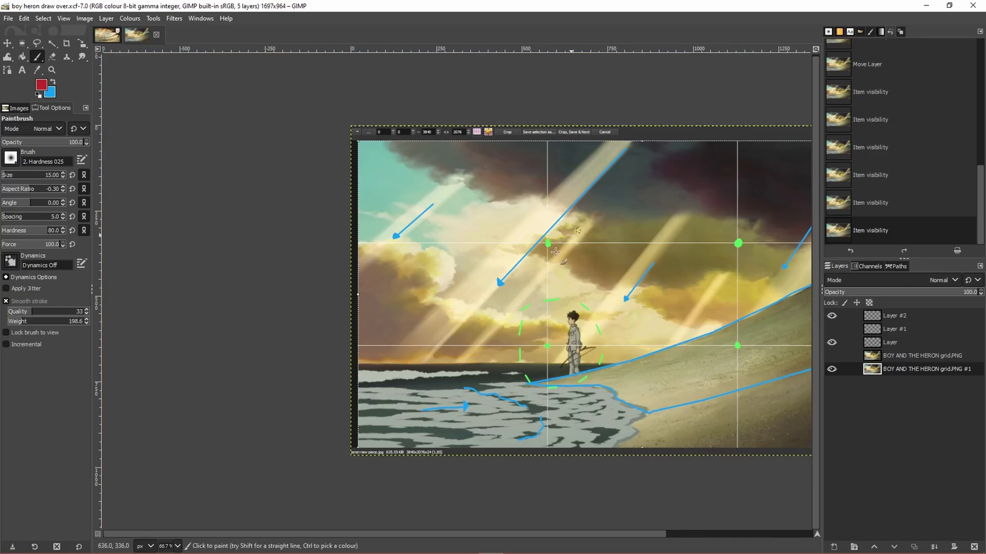
Pan across the drawover and save 'boy heron draw over.xcf' once more
{"action": "scroll", "coordinate": [577, 343], "scroll_direction": "right", "scroll_amount": 2}
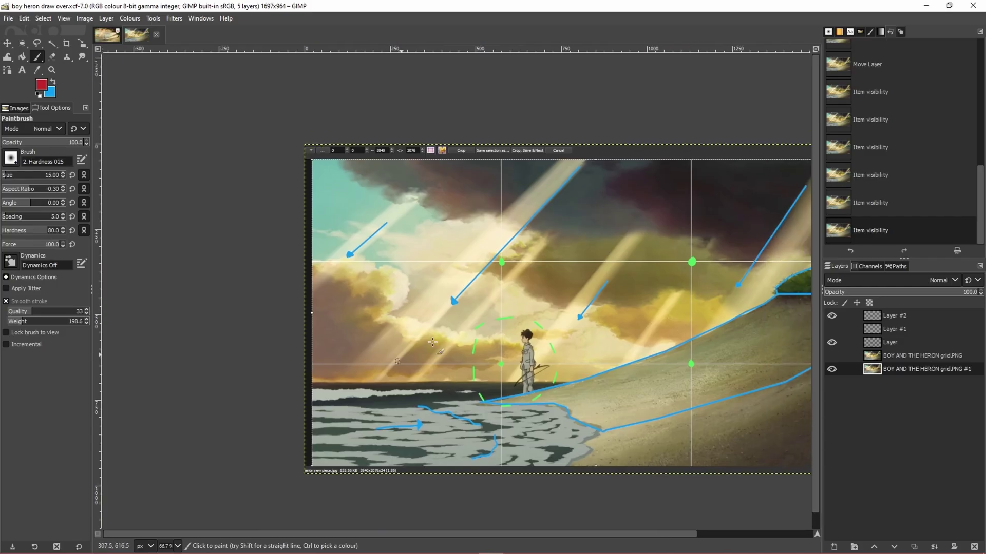
{"action": "scroll", "coordinate": [432, 342], "scroll_direction": "up", "scroll_amount": 3, "text": "ctrl"}
{"action": "scroll", "coordinate": [368, 374], "scroll_direction": "down", "scroll_amount": 3, "text": "ctrl"}
{"action": "scroll", "coordinate": [558, 348], "scroll_direction": "right", "scroll_amount": 2}
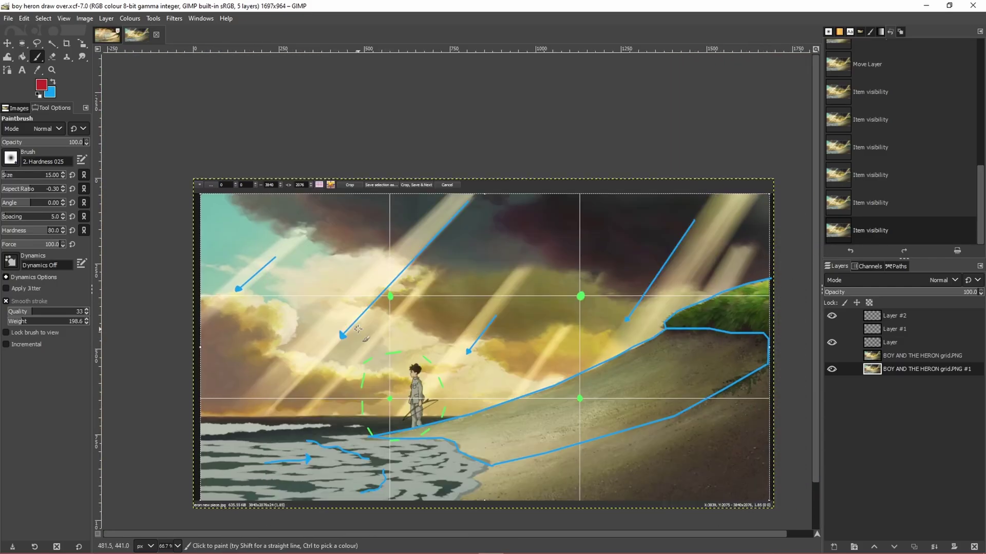
{"action": "key", "text": "ctrl+s"}
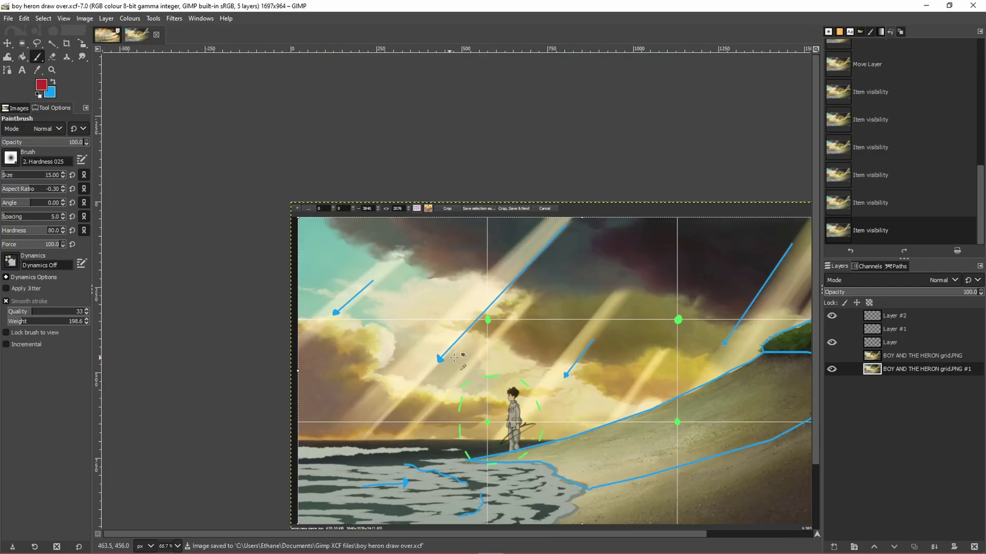
{"action": "scroll", "coordinate": [687, 353], "scroll_direction": "down", "scroll_amount": 1, "text": "ctrl"}
{"action": "scroll", "coordinate": [632, 388], "scroll_direction": "up", "scroll_amount": 1, "text": "ctrl"}
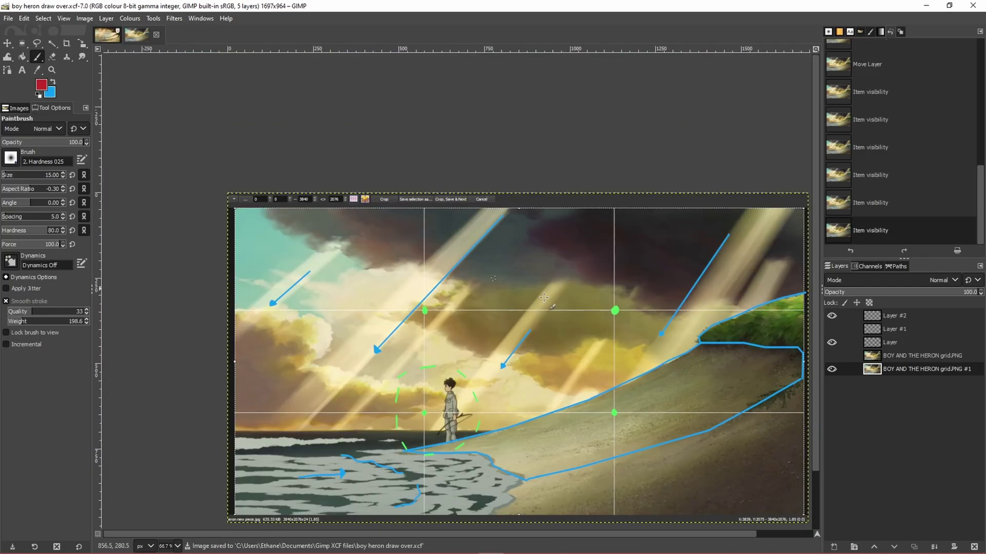
{"action": "left_click_drag", "start_coordinate": [627, 315], "coordinate": [568, 331]}
{"action": "key", "text": "ctrl+z"}
{"action": "mouse_move", "coordinate": [714, 341]}
{"action": "left_mouse_down"}
{"action": "mouse_move", "coordinate": [320, 362]}
{"action": "mouse_move", "coordinate": [327, 383]}
{"action": "left_mouse_up"}
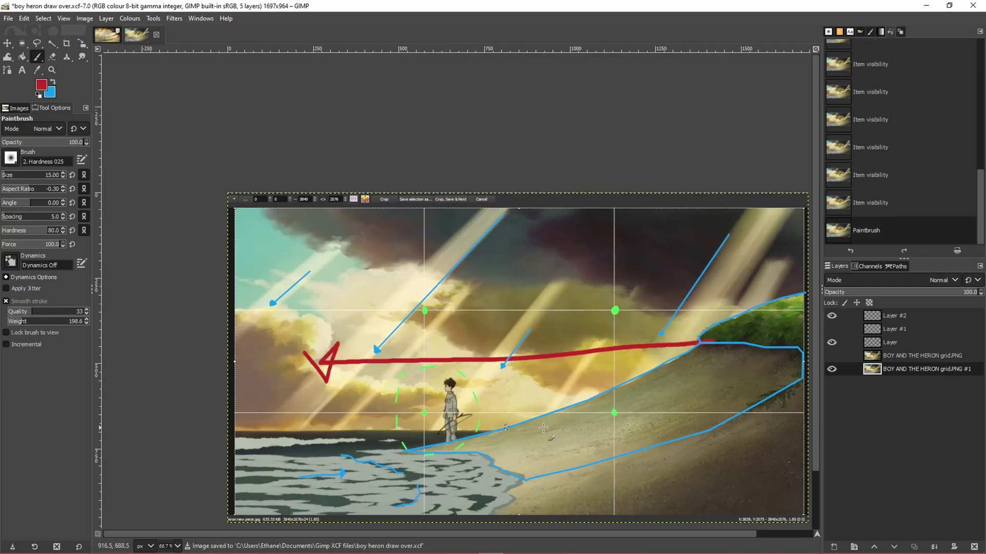
{"action": "key", "text": "ctrl+z"}
{"action": "mouse_move", "coordinate": [718, 311]}
{"action": "left_mouse_down"}
{"action": "mouse_move", "coordinate": [501, 381]}
{"action": "mouse_move", "coordinate": [281, 411]}
{"action": "mouse_move", "coordinate": [313, 412]}
{"action": "mouse_move", "coordinate": [316, 433]}
{"action": "left_mouse_up"}
{"action": "key", "text": "ctrl+z"}
{"action": "scroll", "coordinate": [646, 457], "scroll_direction": "down", "scroll_amount": 1, "text": "ctrl"}
{"action": "scroll", "coordinate": [564, 462], "scroll_direction": "up", "scroll_amount": 1, "text": "ctrl"}
{"action": "left_click_drag", "start_coordinate": [440, 386], "coordinate": [644, 336]}
{"action": "key", "text": "ctrl+z"}
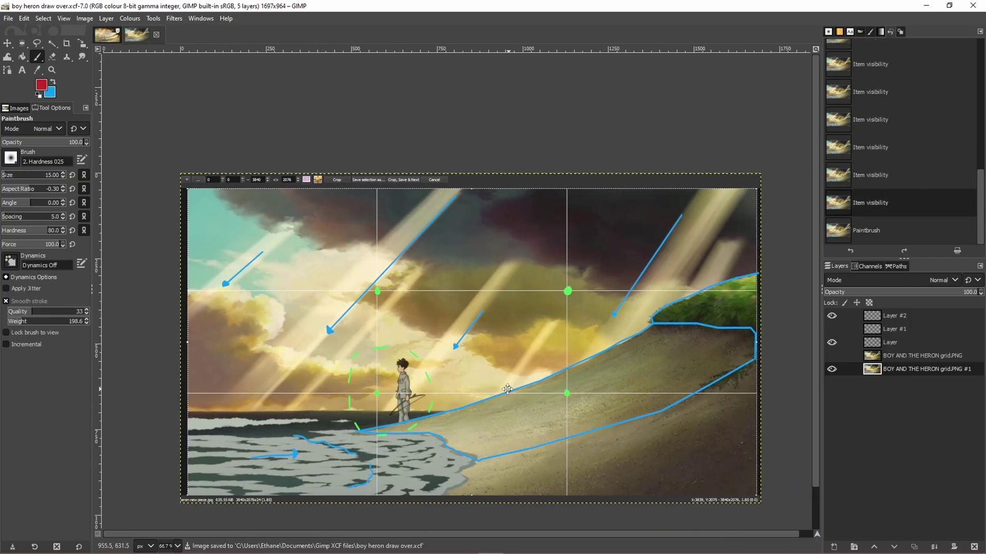
{"action": "scroll", "coordinate": [474, 397], "scroll_direction": "up", "scroll_amount": 1, "text": "ctrl"}
{"action": "scroll", "coordinate": [473, 397], "scroll_direction": "down", "scroll_amount": 1, "text": "ctrl"}
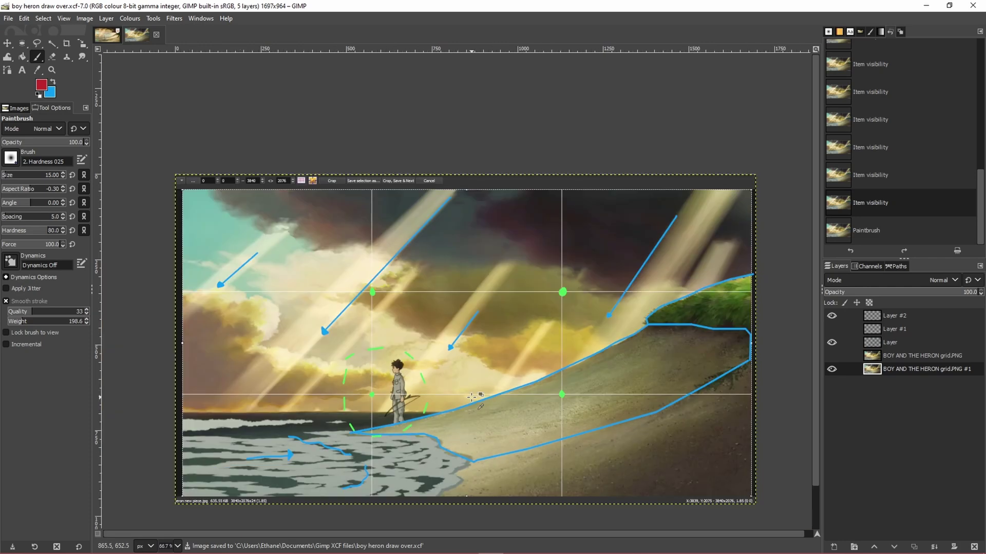
{"action": "scroll", "coordinate": [426, 431], "scroll_direction": "up", "scroll_amount": 1, "text": "ctrl"}
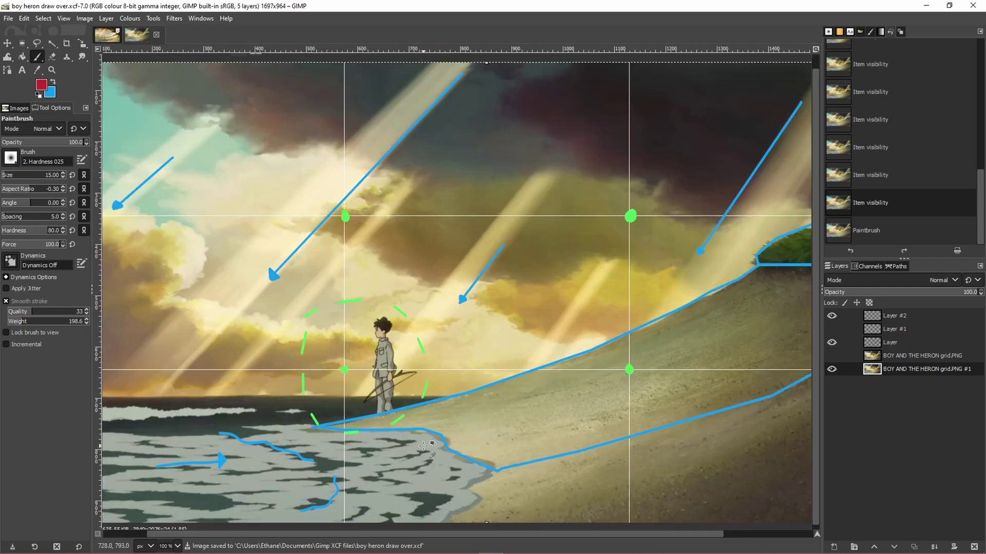
{"action": "scroll", "coordinate": [411, 411], "scroll_direction": "down", "scroll_amount": 1, "text": "ctrl"}
{"action": "scroll", "coordinate": [395, 410], "scroll_direction": "up", "scroll_amount": 1, "text": "ctrl"}
{"action": "scroll", "coordinate": [385, 410], "scroll_direction": "down", "scroll_amount": 1, "text": "ctrl"}
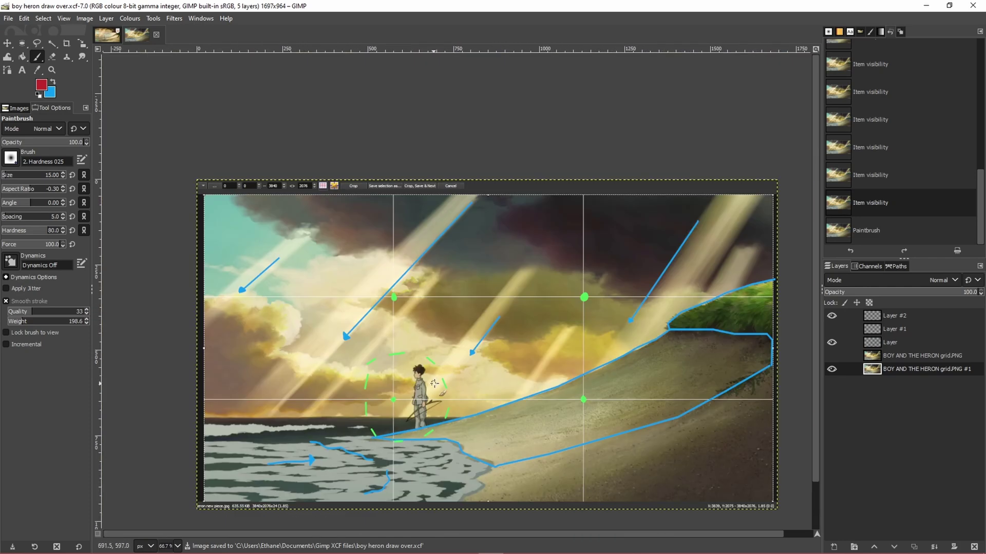
{"action": "scroll", "coordinate": [443, 396], "scroll_direction": "up", "scroll_amount": 1, "text": "ctrl"}
{"action": "scroll", "coordinate": [452, 406], "scroll_direction": "down", "scroll_amount": 1, "text": "ctrl"}
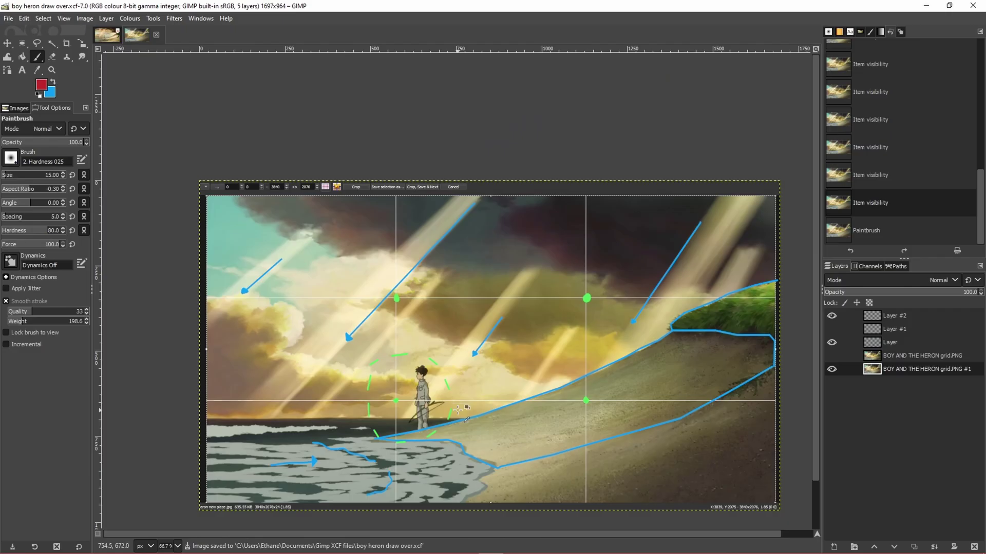
{"action": "scroll", "coordinate": [506, 421], "scroll_direction": "up", "scroll_amount": 1, "text": "ctrl"}
{"action": "scroll", "coordinate": [507, 422], "scroll_direction": "down", "scroll_amount": 1, "text": "ctrl"}
{"action": "scroll", "coordinate": [506, 431], "scroll_direction": "up", "scroll_amount": 1, "text": "ctrl"}
{"action": "scroll", "coordinate": [501, 452], "scroll_direction": "down", "scroll_amount": 1, "text": "ctrl"}
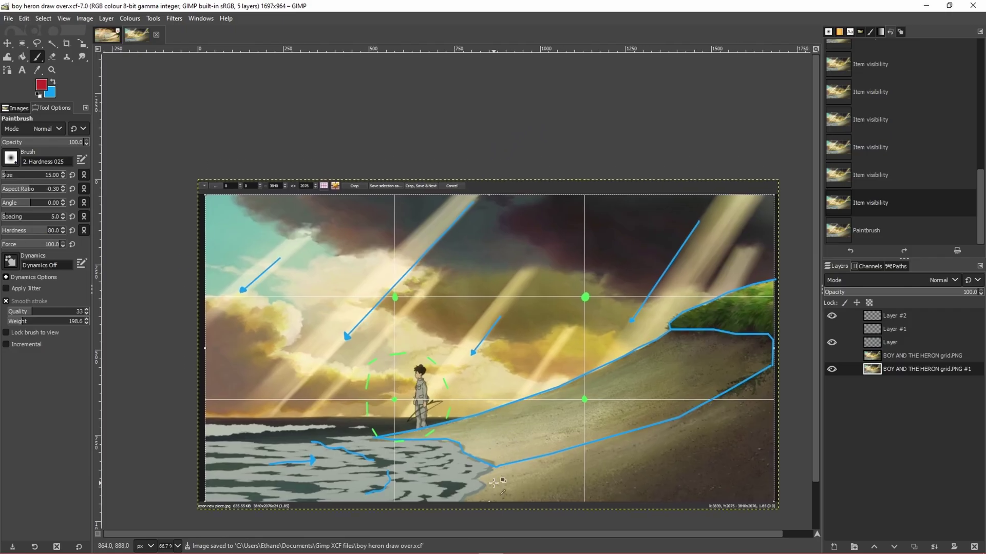
{"action": "scroll", "coordinate": [494, 483], "scroll_direction": "up", "scroll_amount": 1, "text": "ctrl"}
{"action": "scroll", "coordinate": [500, 480], "scroll_direction": "down", "scroll_amount": 1, "text": "ctrl"}
{"action": "scroll", "coordinate": [487, 455], "scroll_direction": "up", "scroll_amount": 2, "text": "ctrl"}
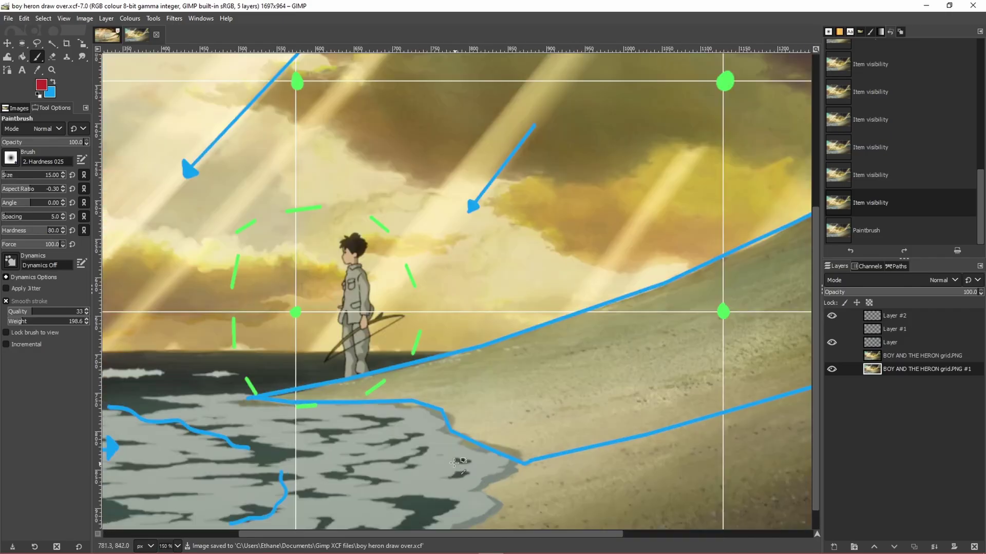
Try red dabs on the sand beside the boy, then undo them
{"action": "left_click", "coordinate": [415, 386]}
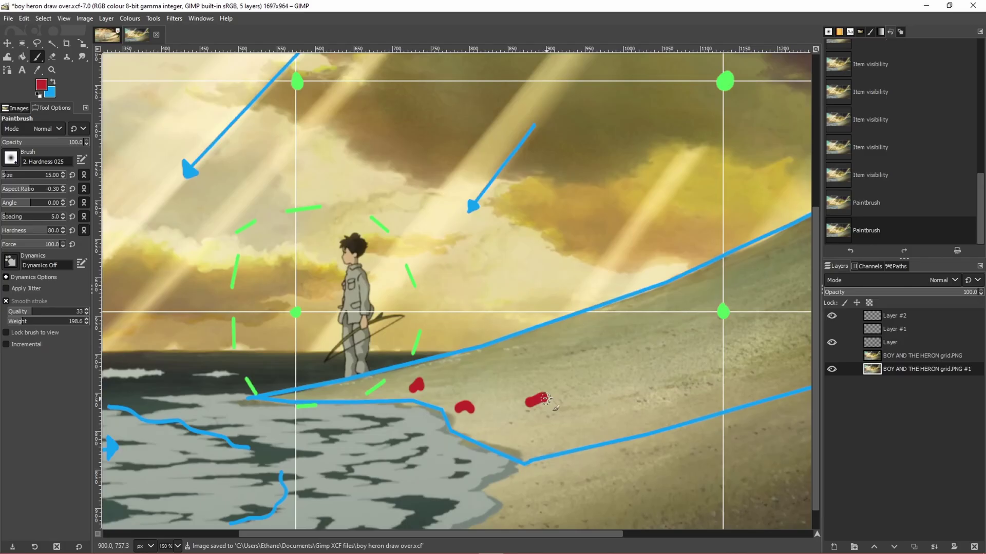
{"action": "left_click_drag", "start_coordinate": [546, 399], "coordinate": [548, 398]}
{"action": "scroll", "coordinate": [608, 429], "scroll_direction": "down", "scroll_amount": 2, "text": "ctrl"}
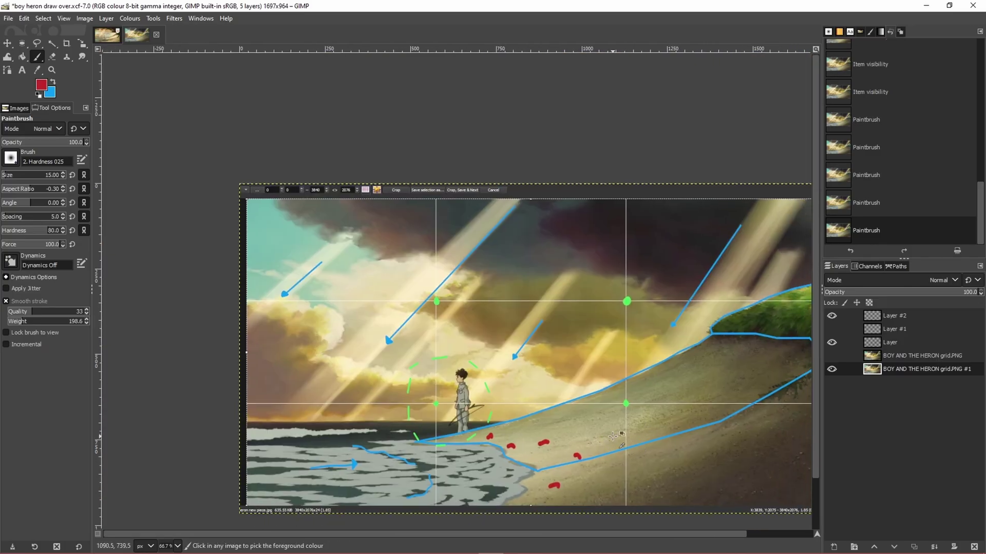
{"action": "key", "text": "ctrl+z"}
{"action": "key", "text": "ctrl+z"}
{"action": "key", "text": "ctrl+z"}
{"action": "key", "text": "ctrl+z"}
{"action": "scroll", "coordinate": [410, 368], "scroll_direction": "left", "scroll_amount": 1, "text": "shift"}
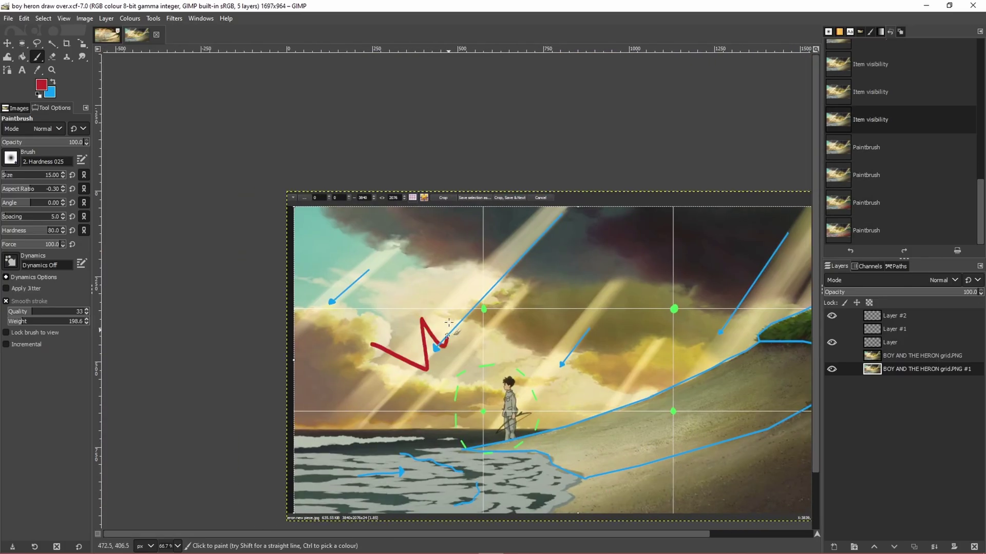
Scribble red zigzags across the left sky, undoing the later scribbles near the right hill
{"action": "left_click_drag", "start_coordinate": [449, 323], "coordinate": [543, 224]}
{"action": "left_click_drag", "start_coordinate": [346, 279], "coordinate": [378, 262]}
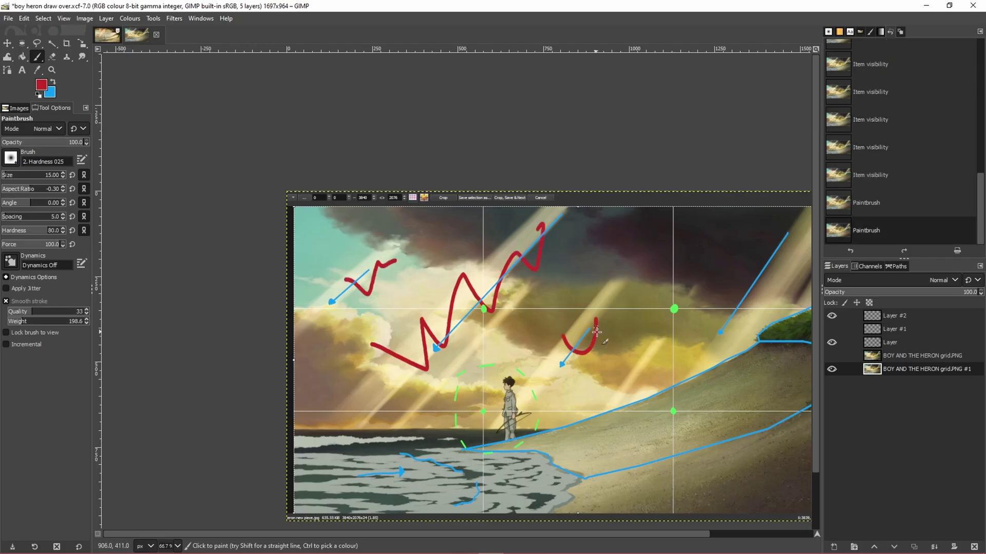
{"action": "scroll", "coordinate": [708, 327], "scroll_direction": "down", "scroll_amount": 1, "text": "ctrl"}
{"action": "left_click_drag", "start_coordinate": [651, 266], "coordinate": [630, 308]}
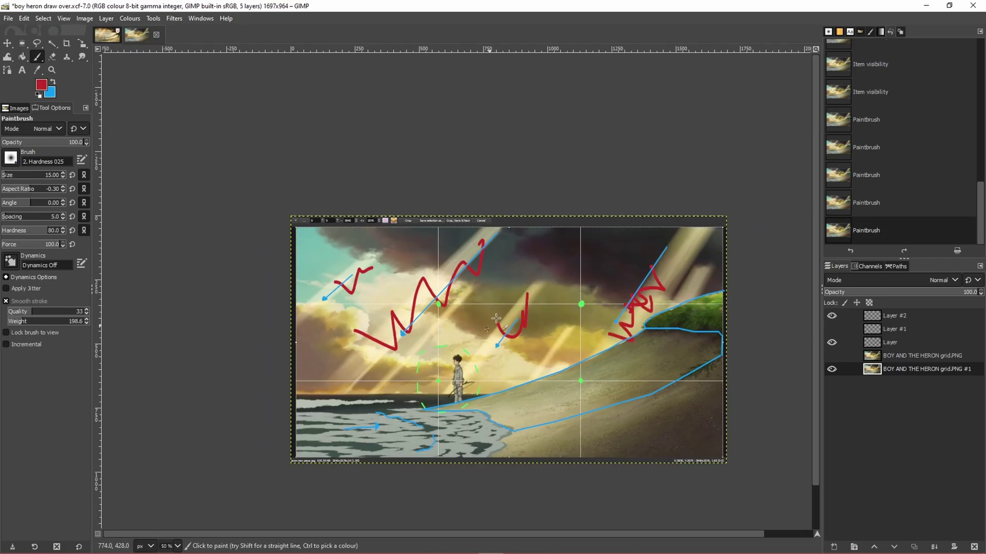
{"action": "key", "text": "ctrl+z"}
{"action": "key", "text": "ctrl+z"}
{"action": "key", "text": "ctrl+z"}
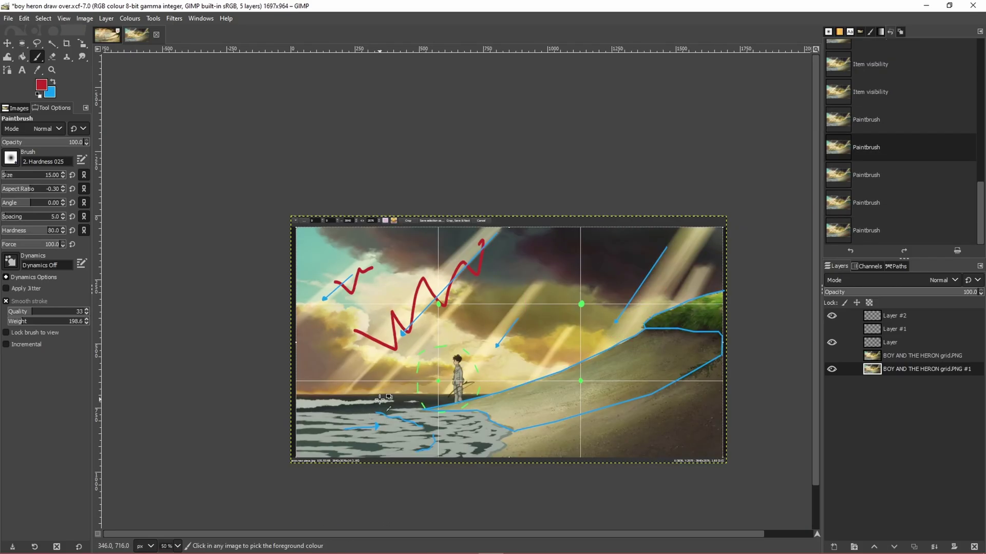